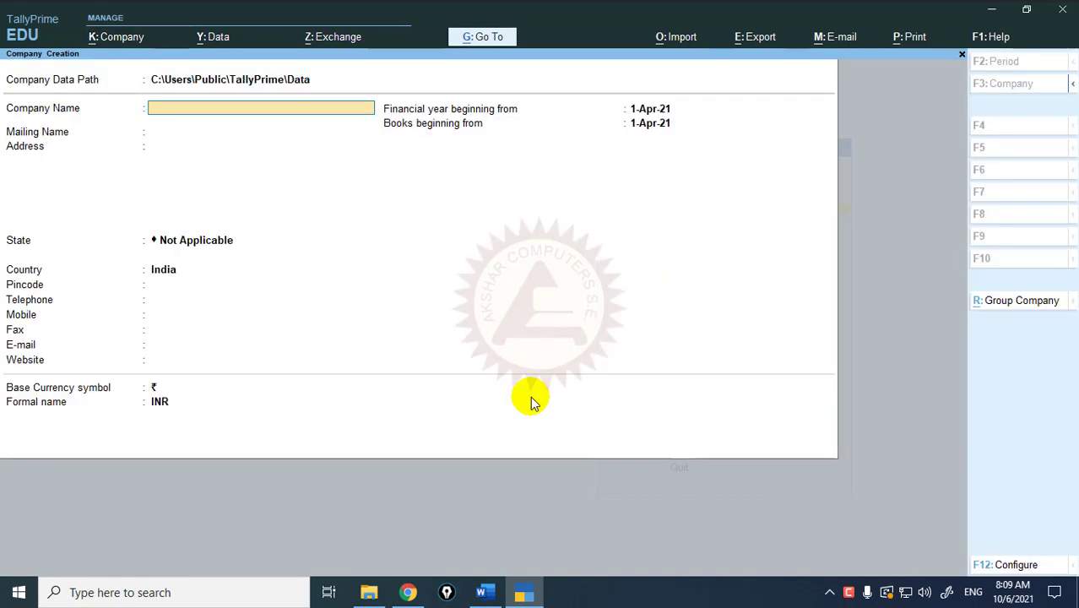
Set the new company's data path to the Tally Company folder on drive D
{"action": "key", "text": "BackSpace"}
{"action": "key", "text": "Return"}
{"action": "key", "text": "Return"}
{"action": "key", "text": "Return"}
{"action": "key", "text": "Return"}
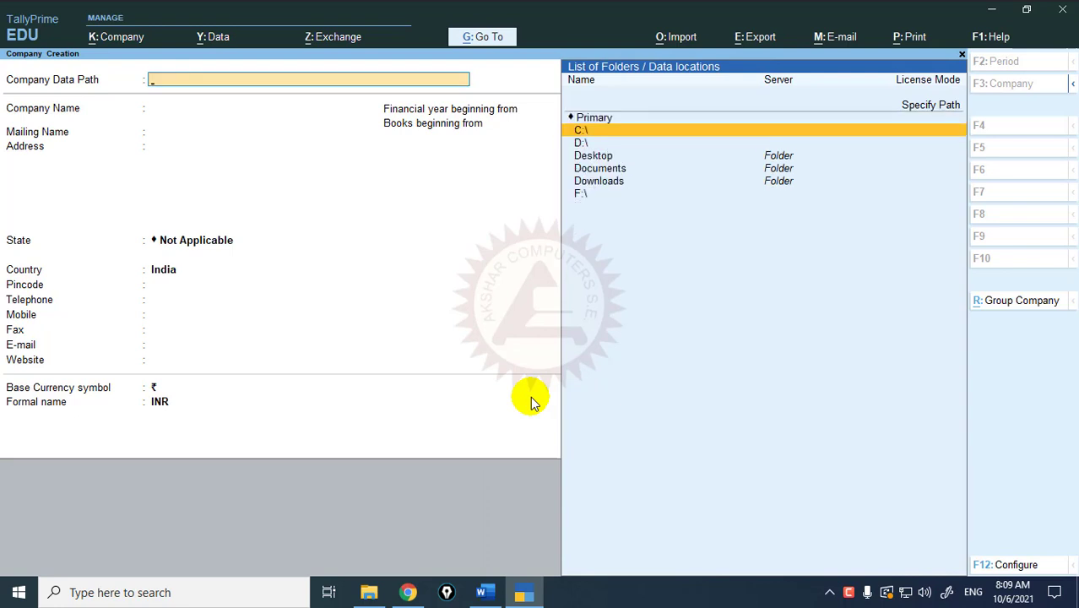
{"action": "key", "text": "Down"}
{"action": "key", "text": "Return"}
{"action": "key", "text": "Down"}
{"action": "key", "text": "Down"}
{"action": "key", "text": "Down"}
{"action": "key", "text": "Down"}
{"action": "key", "text": "Down"}
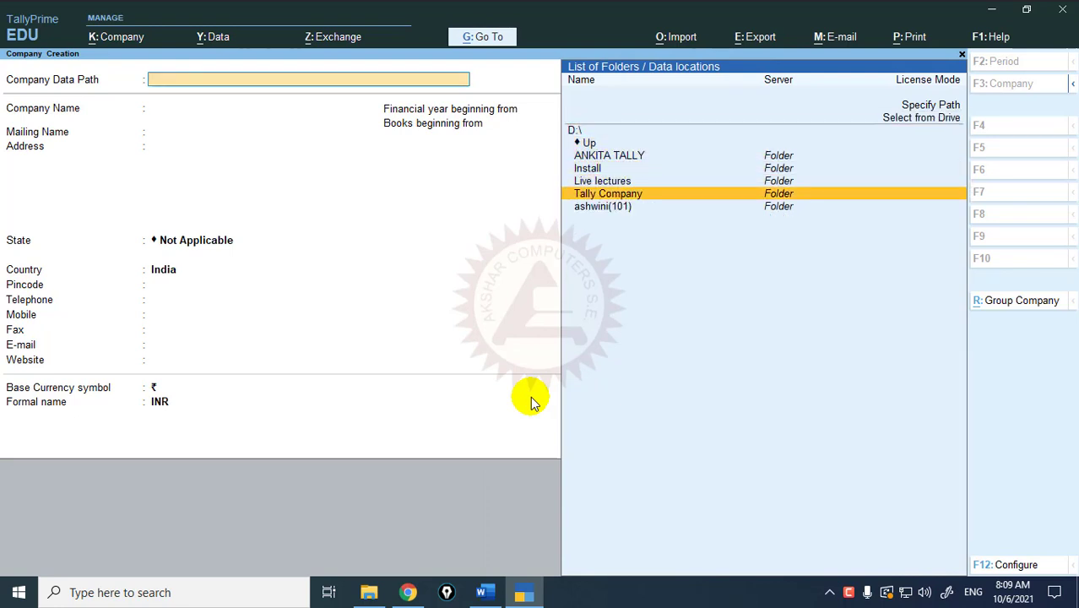
{"action": "key", "text": "Return"}
{"action": "key", "text": "Return"}
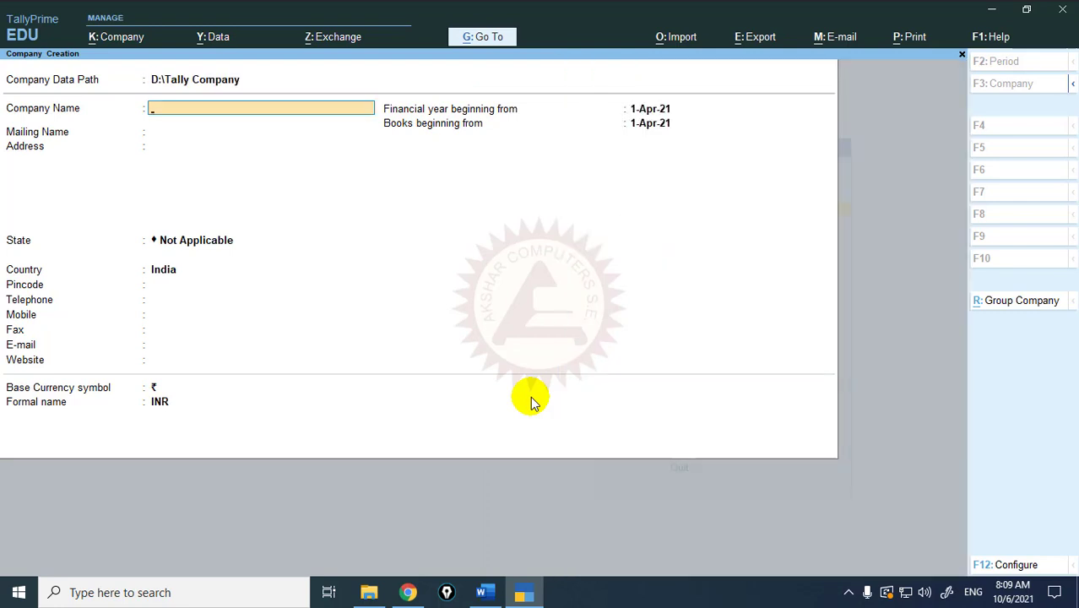
Create the company with the name Bill Creation and the state Maharashtra
{"action": "type", "text": "Bill Creation"}
{"action": "key", "text": "Return"}
{"action": "key", "text": "Return"}
{"action": "key", "text": "Return"}
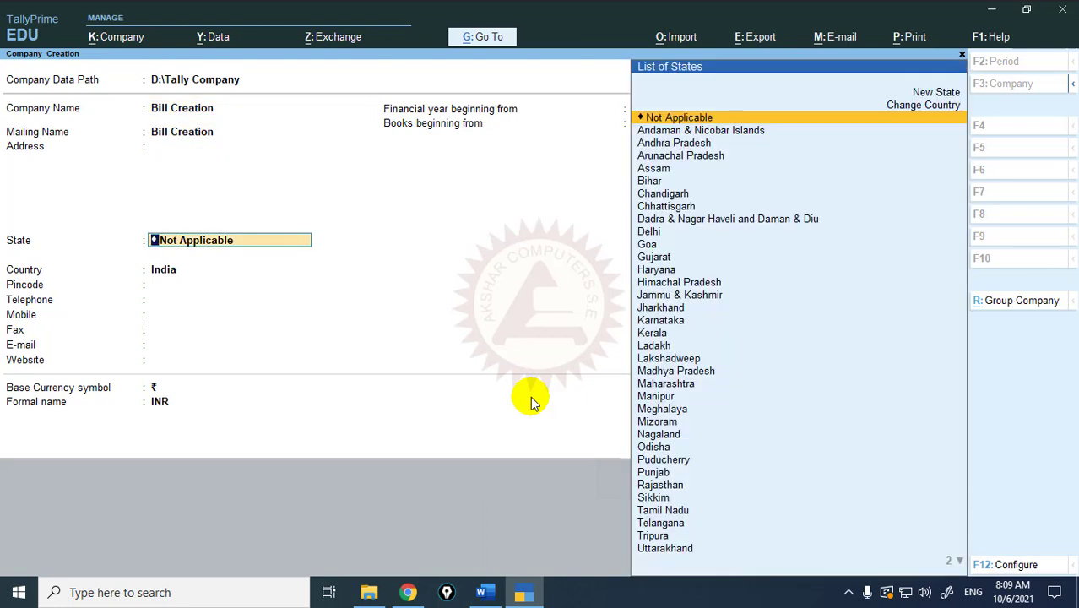
{"action": "type", "text": "Mah"}
{"action": "key", "text": "Return"}
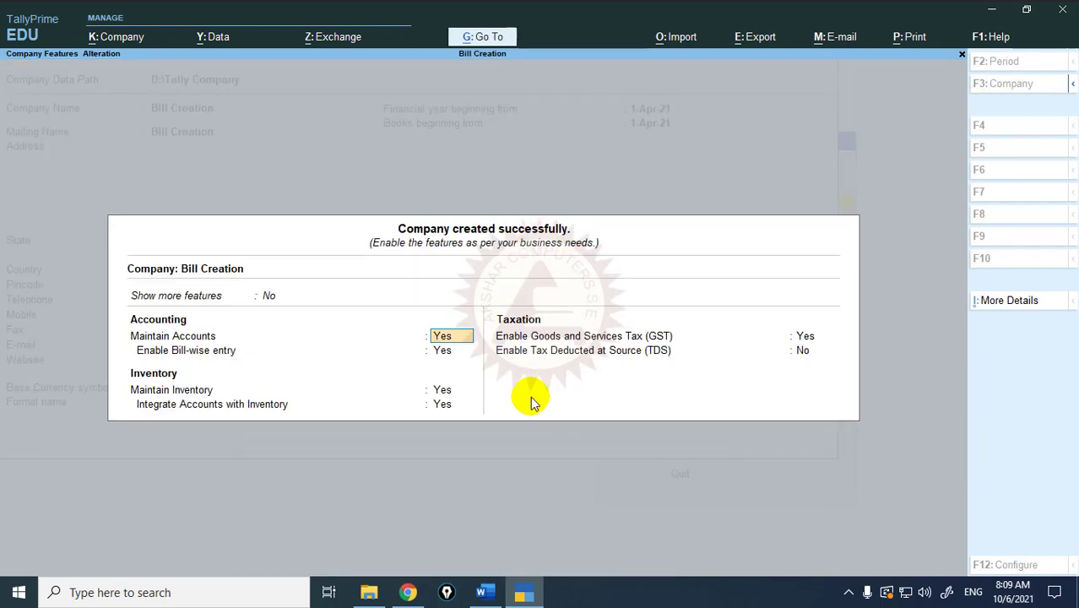
Disable Goods and Services Tax (GST) for the Bill Creation company and accept its other features as set
{"action": "key", "text": "Return"}
{"action": "key", "text": "Return"}
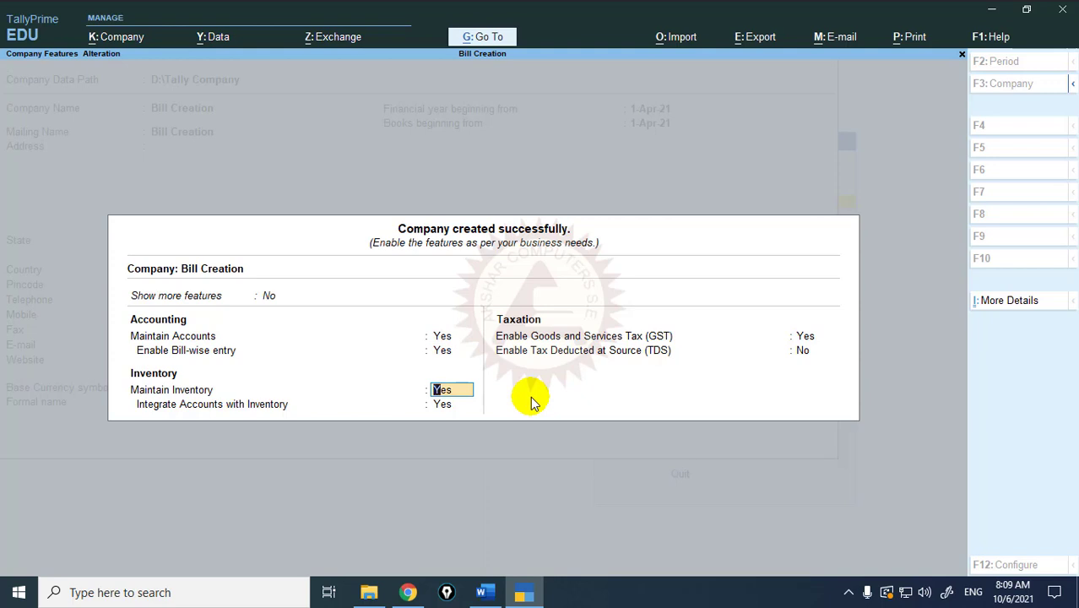
{"action": "key", "text": "Return"}
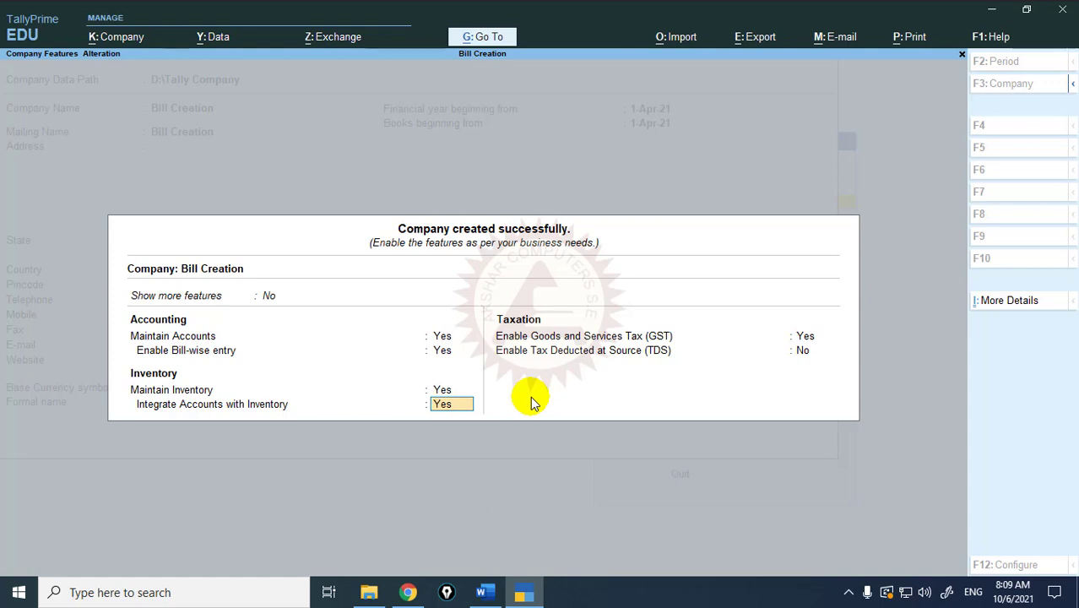
{"action": "key", "text": "Return"}
{"action": "type", "text": "n"}
{"action": "key", "text": "Return"}
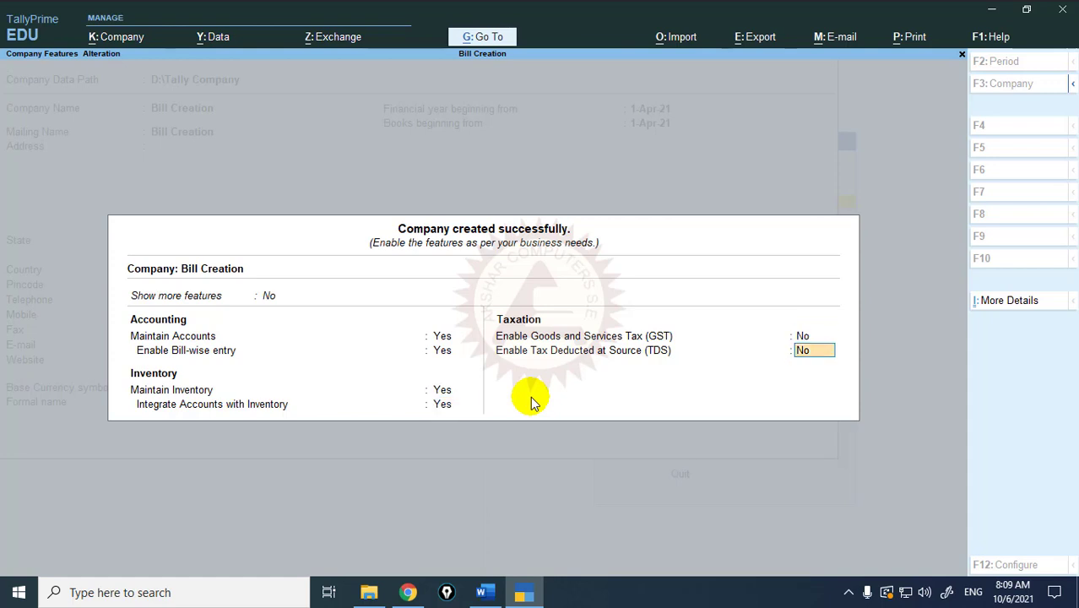
{"action": "key", "text": "Return"}
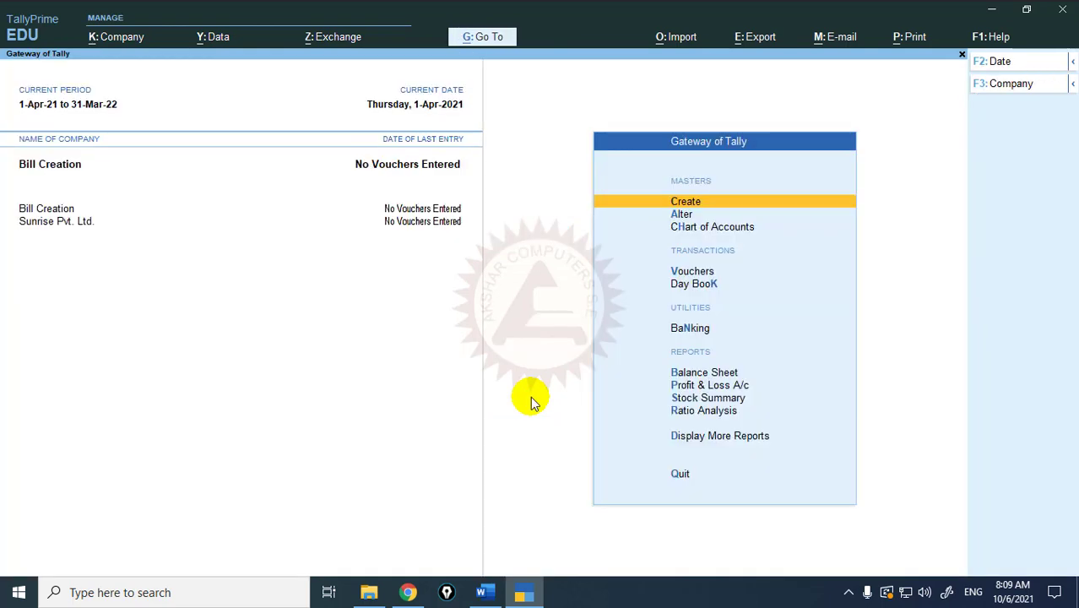
Shut the company Sunrise Pvt. Ltd
{"action": "key", "text": "ctrl+F3"}
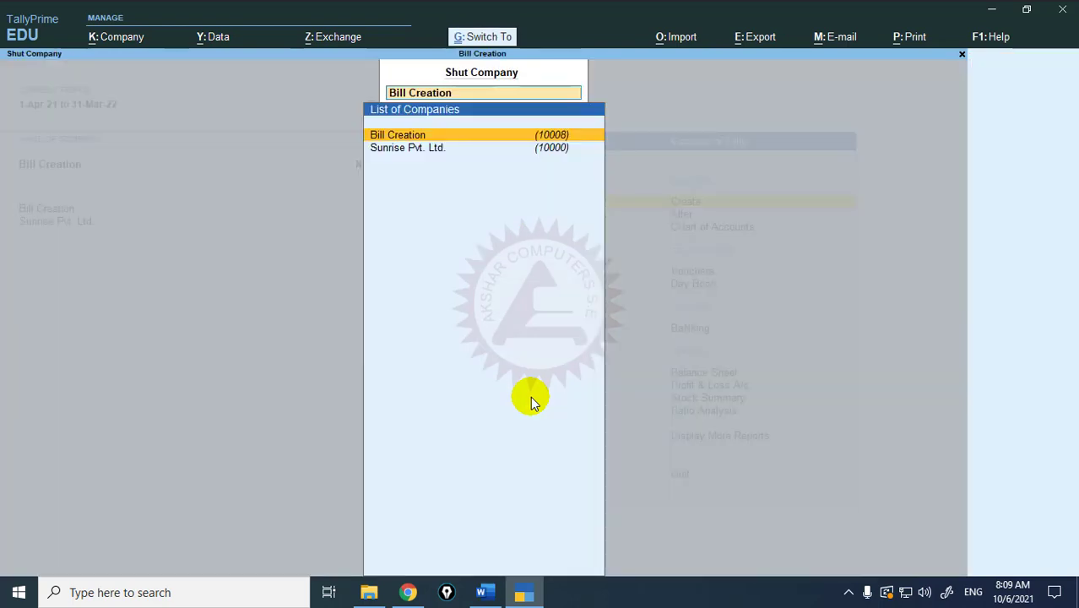
{"action": "key", "text": "Down"}
{"action": "key", "text": "Return"}
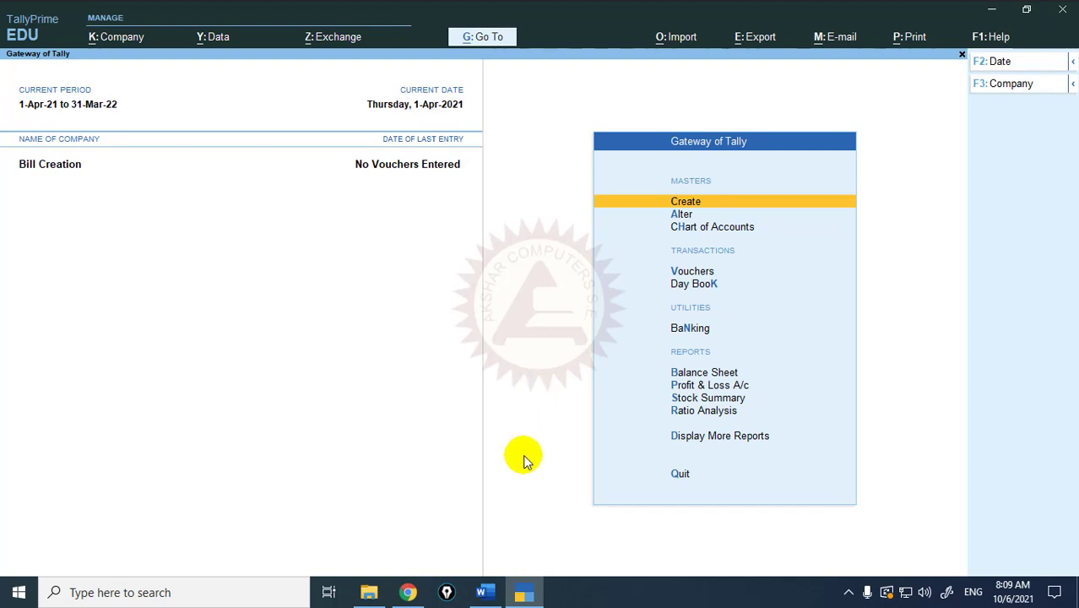
Check the transaction table in the Word document and create the ledger Purchase A/c under Purchase Accounts in TallyPrime
{"action": "left_click", "coordinate": [484, 593]}
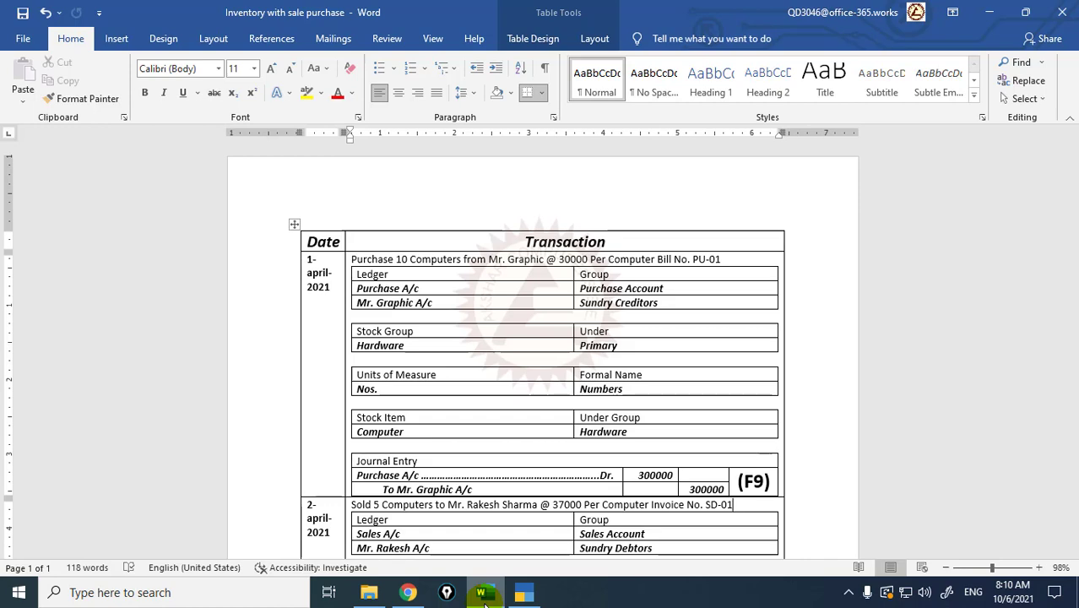
{"action": "key", "text": "alt+Tab"}
{"action": "key", "text": "Return"}
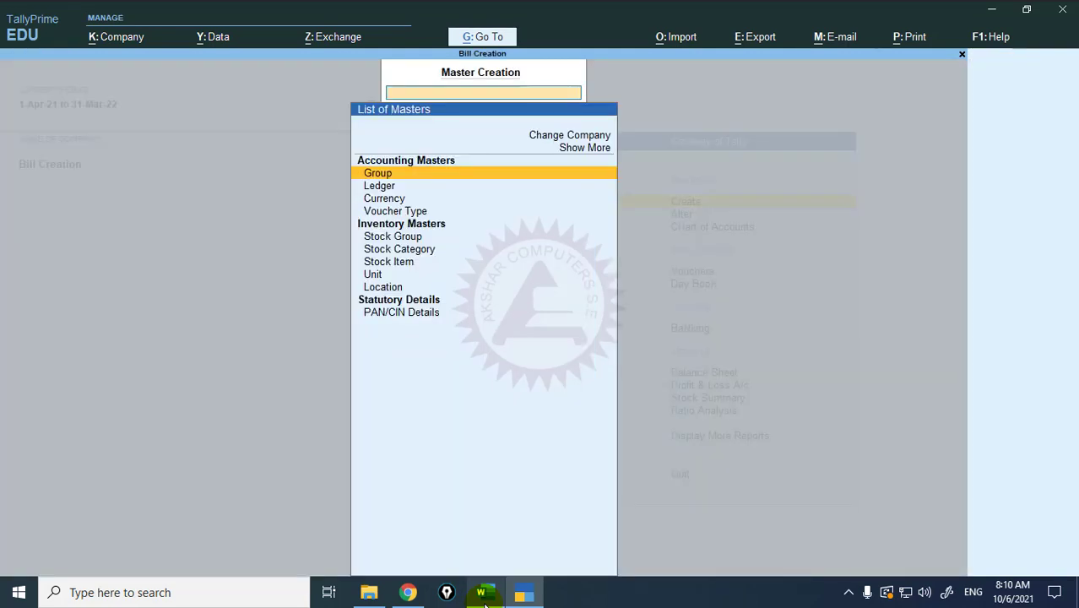
{"action": "key", "text": "Down"}
{"action": "key", "text": "Return"}
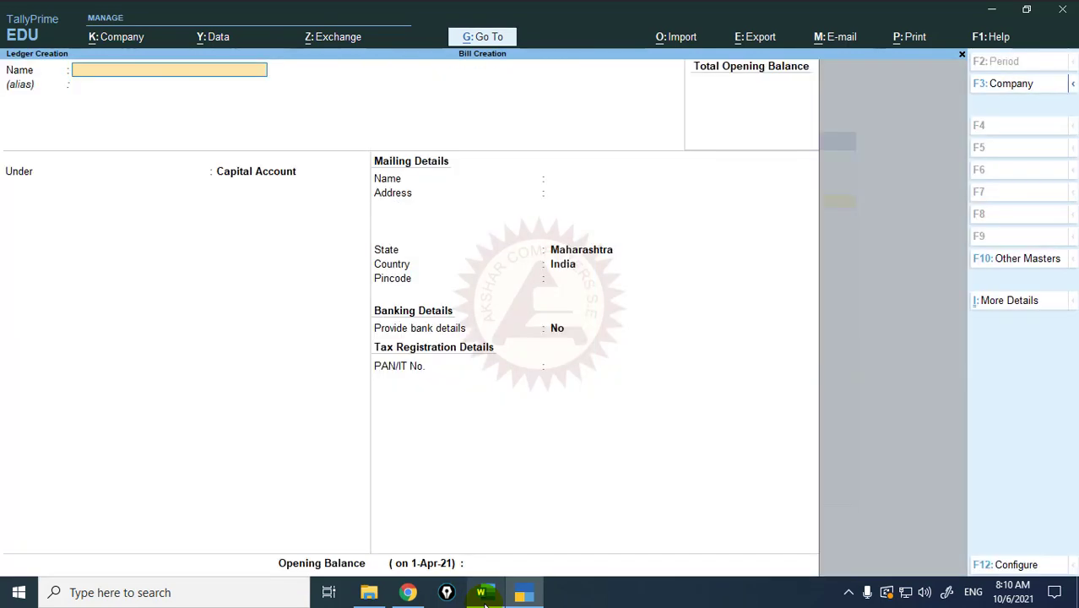
{"action": "type", "text": "Purchase A"}
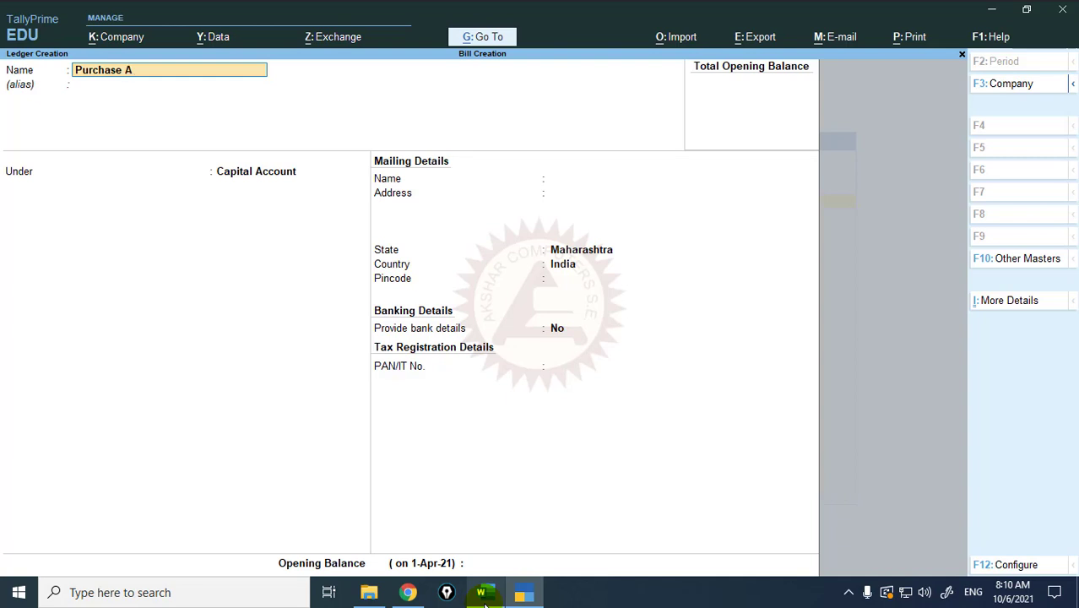
{"action": "type", "text": "/c"}
{"action": "key", "text": "Return"}
{"action": "type", "text": "Pu"}
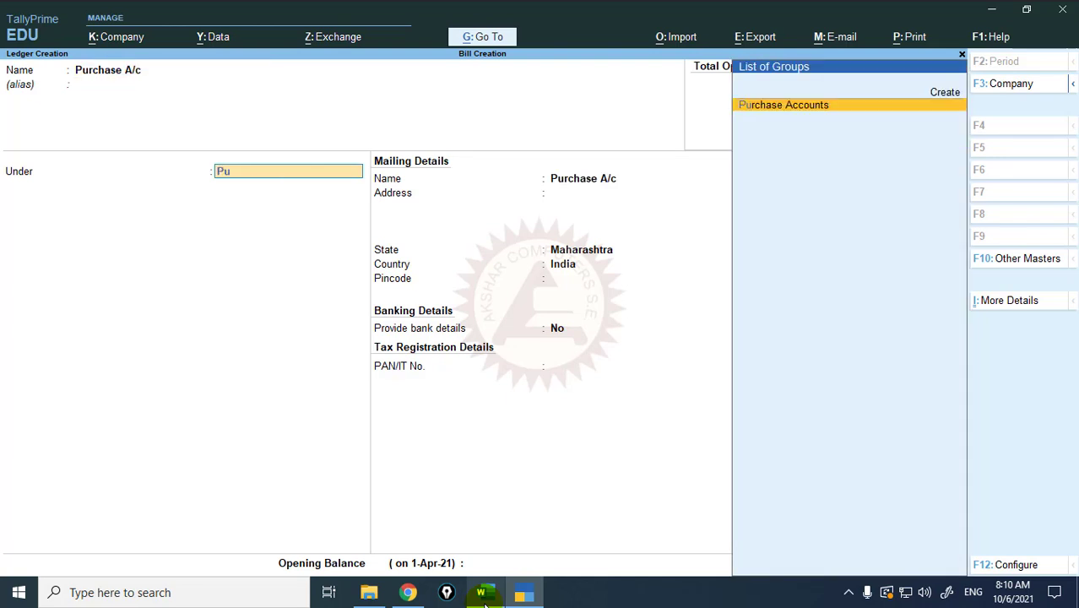
{"action": "type", "text": "rch"}
{"action": "key", "text": "Return"}
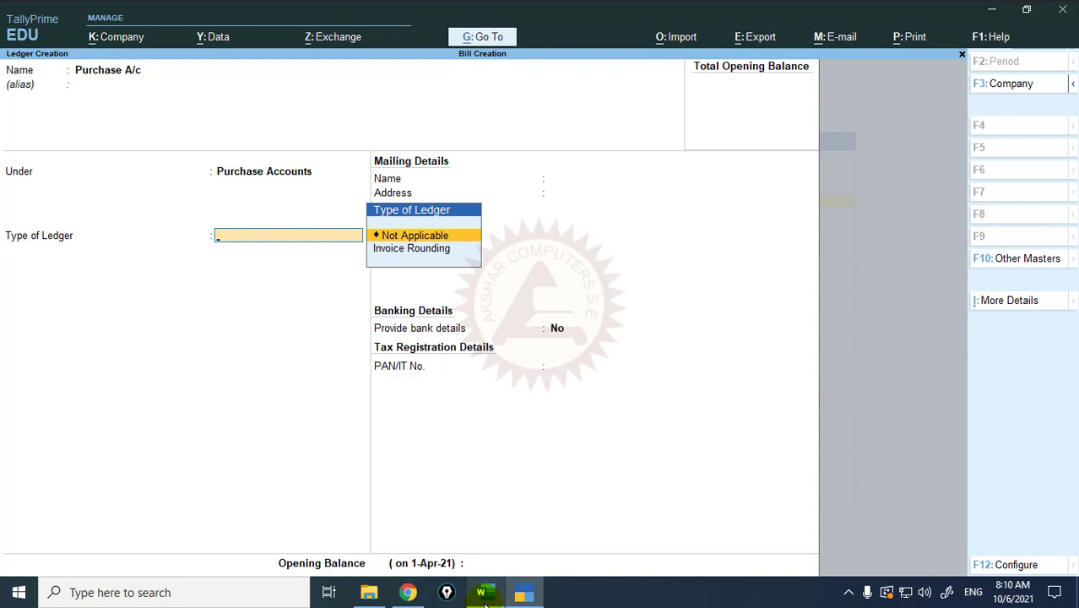
{"action": "key", "text": "ctrl+a"}
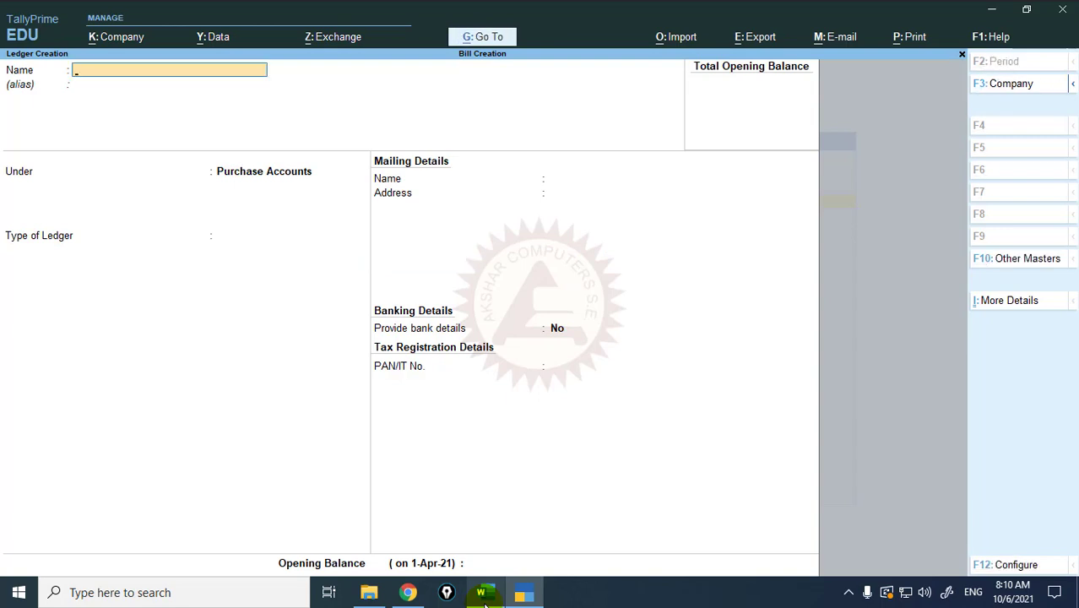
Name a new ledger after the supplier in the 1-april-2021 purchase transaction and place it under Sundry Creditors
{"action": "type", "text": "M"}
{"action": "type", "text": "r. Graj"}
{"action": "key", "text": "BackSpace"}
{"action": "key", "text": "BackSpace"}
{"action": "type", "text": "phic A/c"}
{"action": "key", "text": "Return"}
{"action": "key", "text": "Return"}
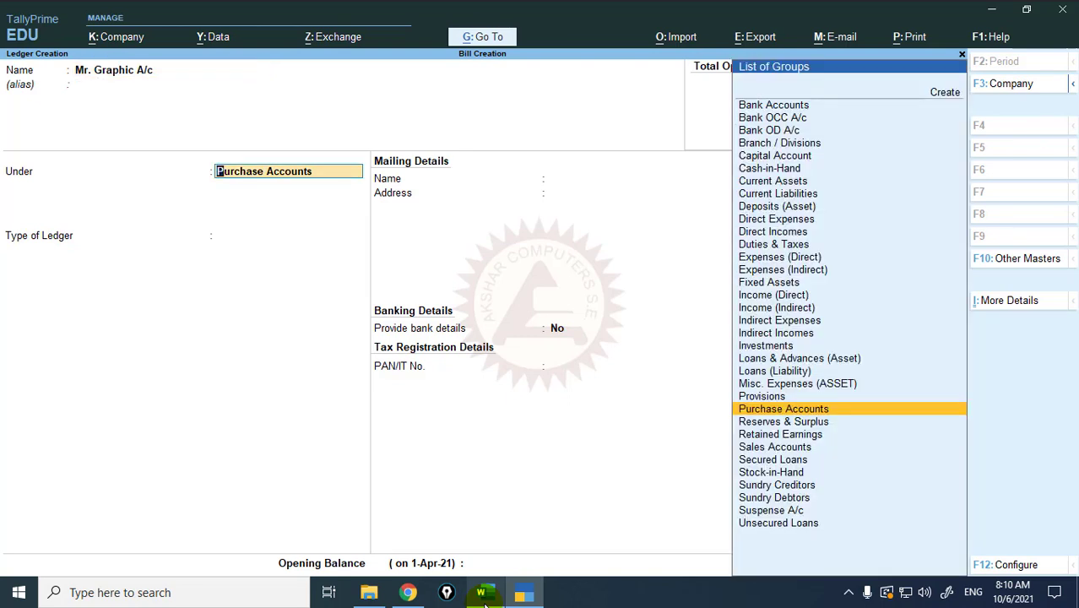
{"action": "type", "text": "Credit"}
{"action": "key", "text": "Return"}
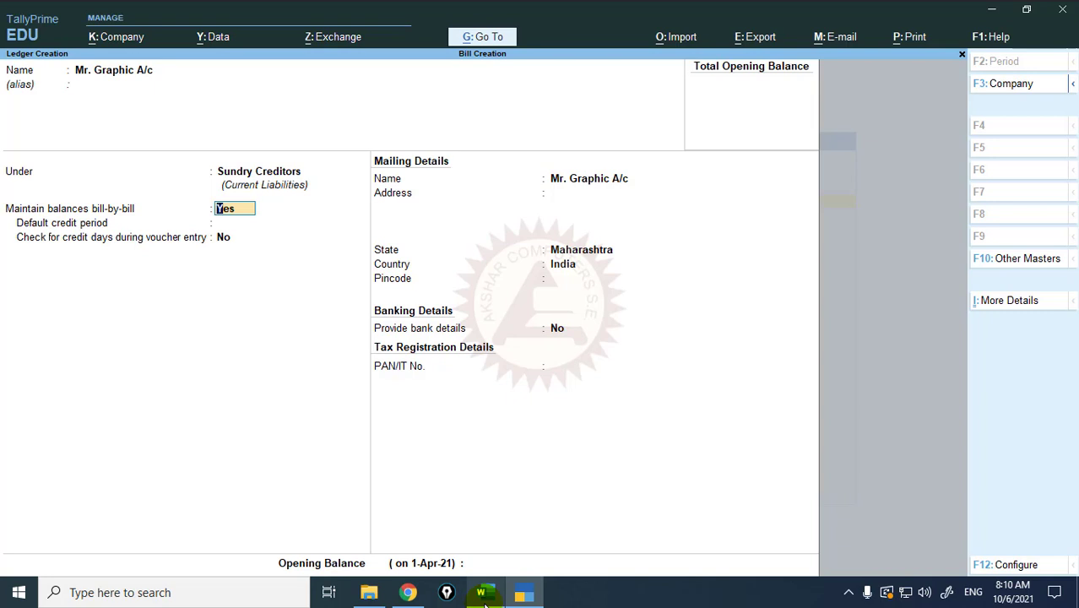
Keep bill-by-bill balances on for the supplier's ledger, set checking for credit days during voucher entry to Yes, and save it
{"action": "key", "text": "Return"}
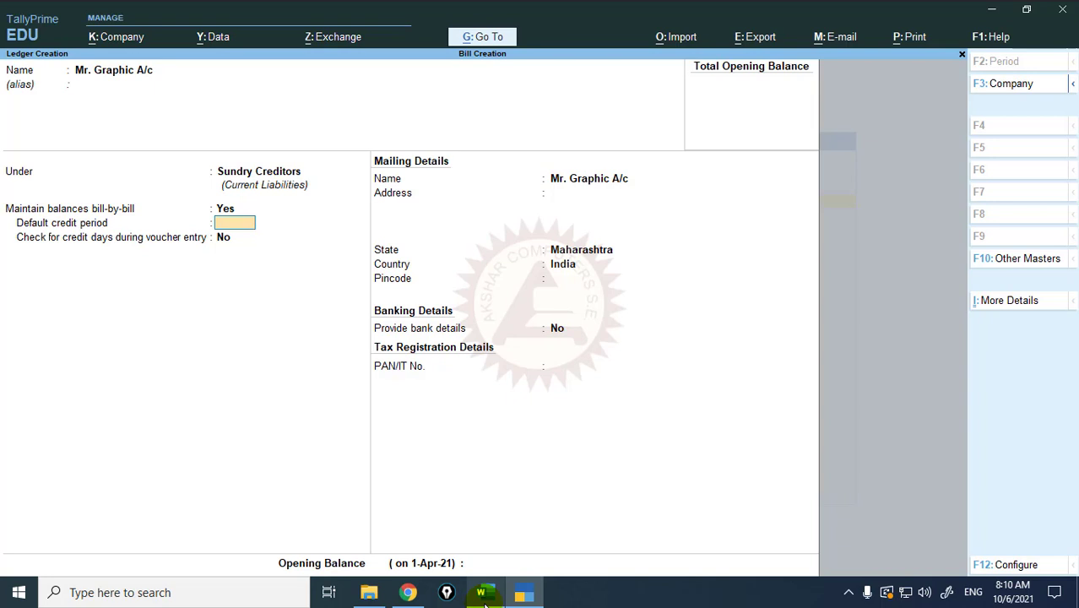
{"action": "key", "text": "Return"}
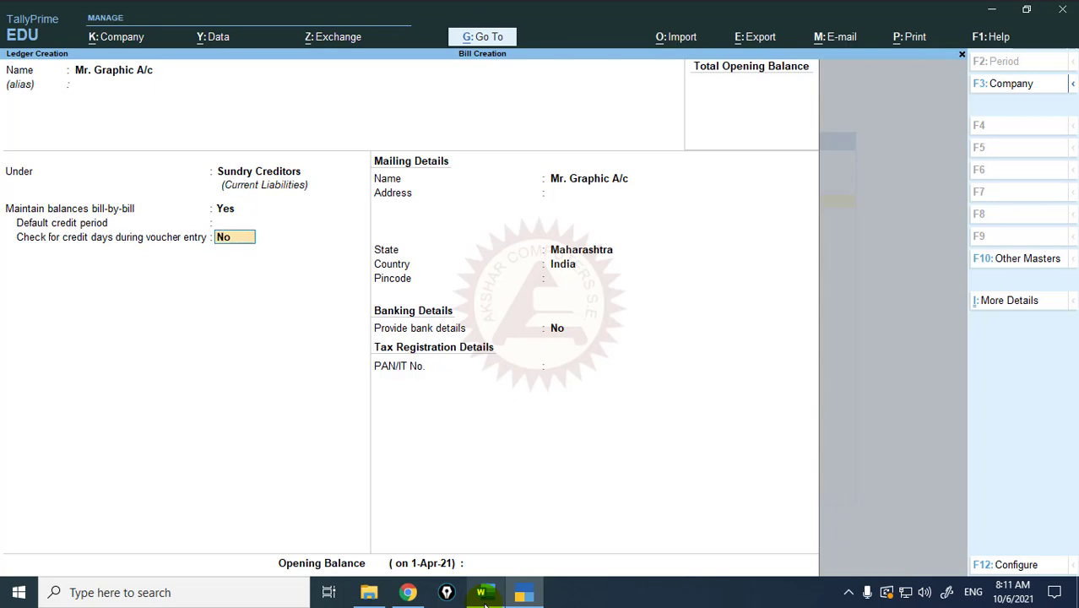
{"action": "key", "text": "Return"}
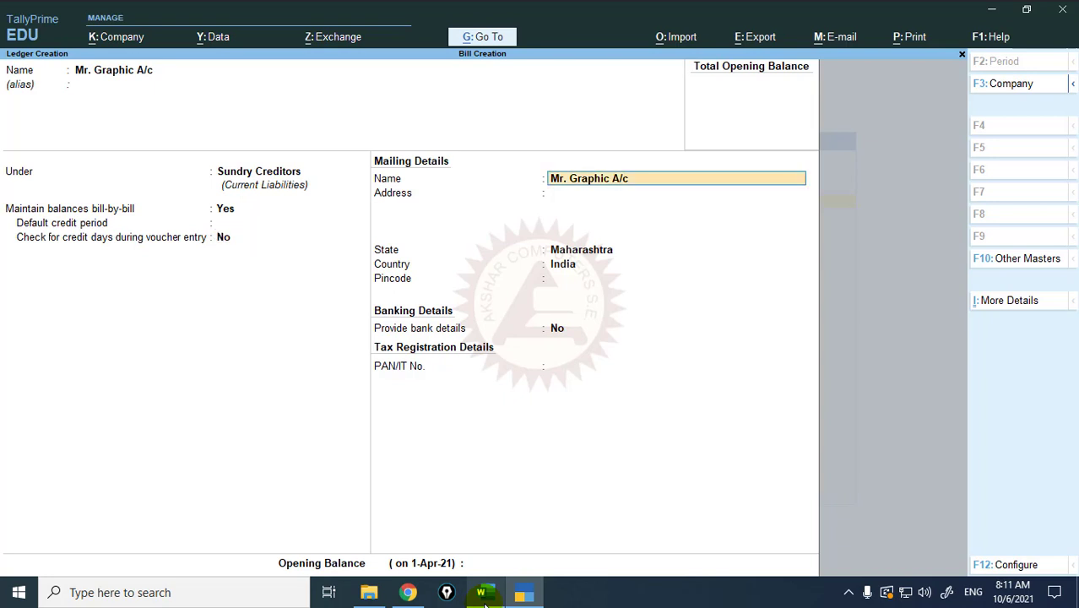
{"action": "key", "text": "BackSpace"}
{"action": "key", "text": "y"}
{"action": "key", "text": "Return"}
{"action": "key", "text": "Return"}
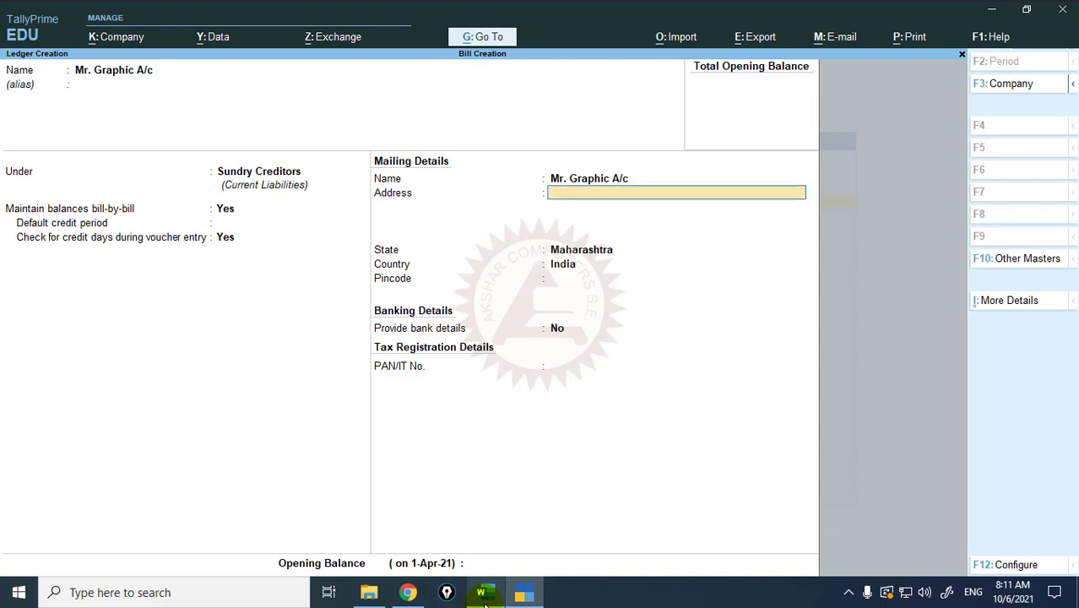
{"action": "key", "text": "ctrl"}
{"action": "key", "text": "ctrl+a"}
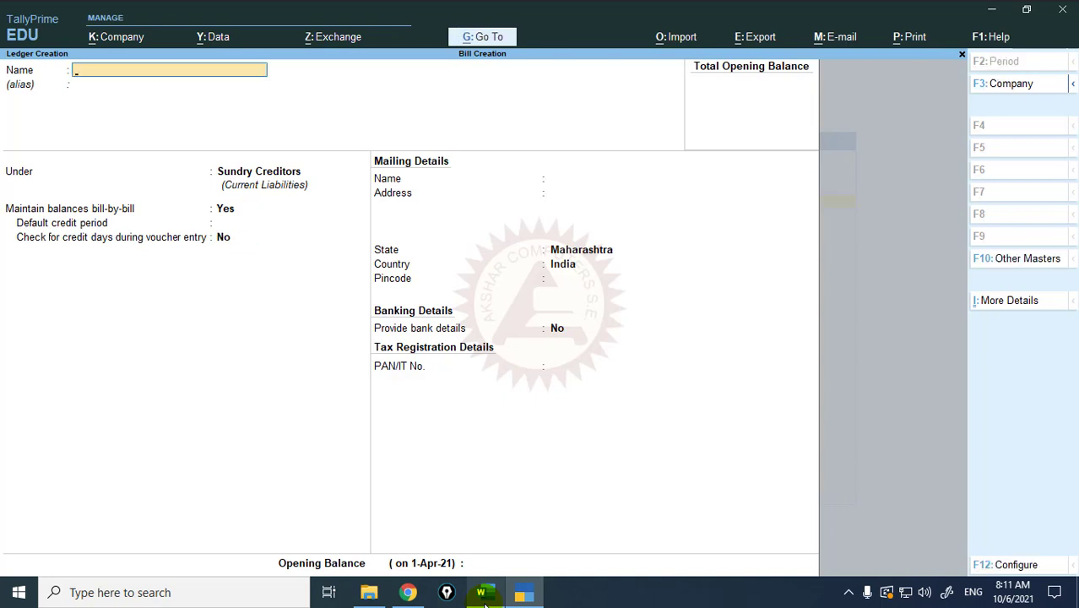
{"action": "key", "text": "Escape"}
{"action": "key", "text": "y"}
Create the stock group Hardware under Primary
{"action": "key", "text": "Down"}
{"action": "key", "text": "Down"}
{"action": "key", "text": "Down"}
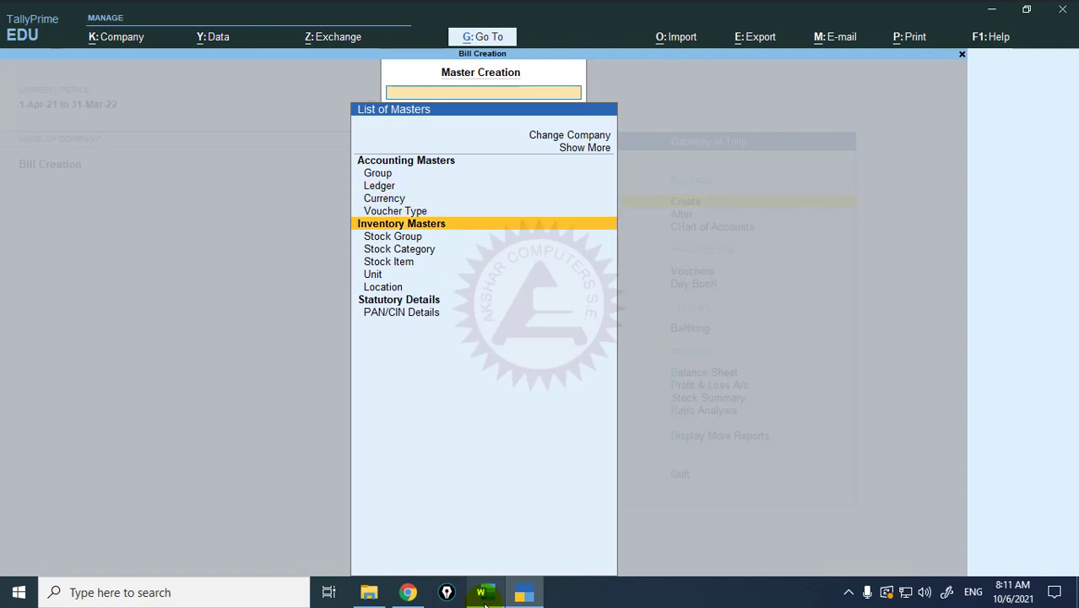
{"action": "key", "text": "Down"}
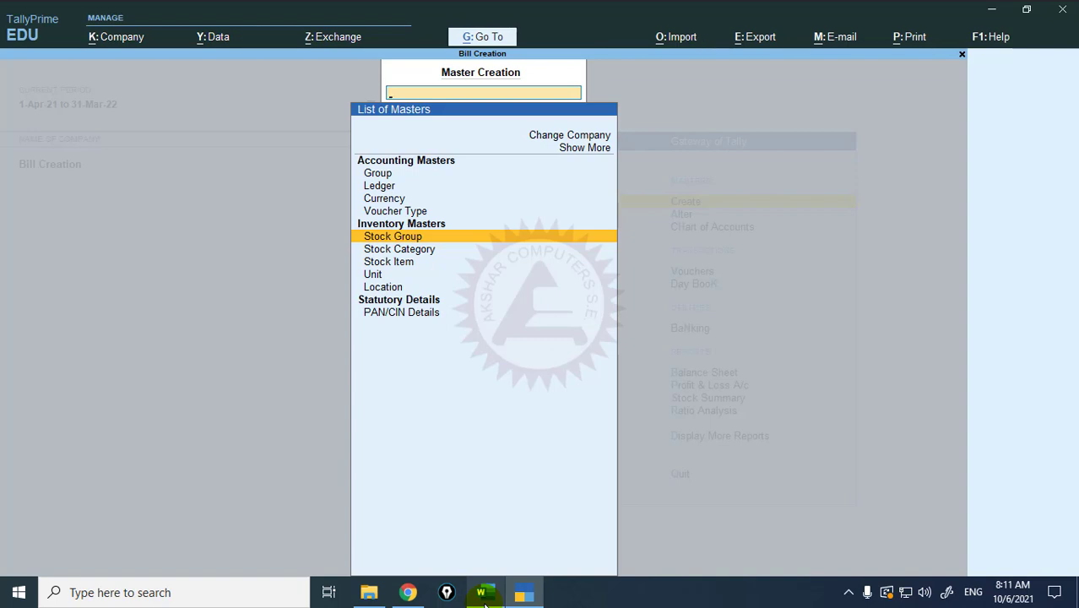
{"action": "key", "text": "Return"}
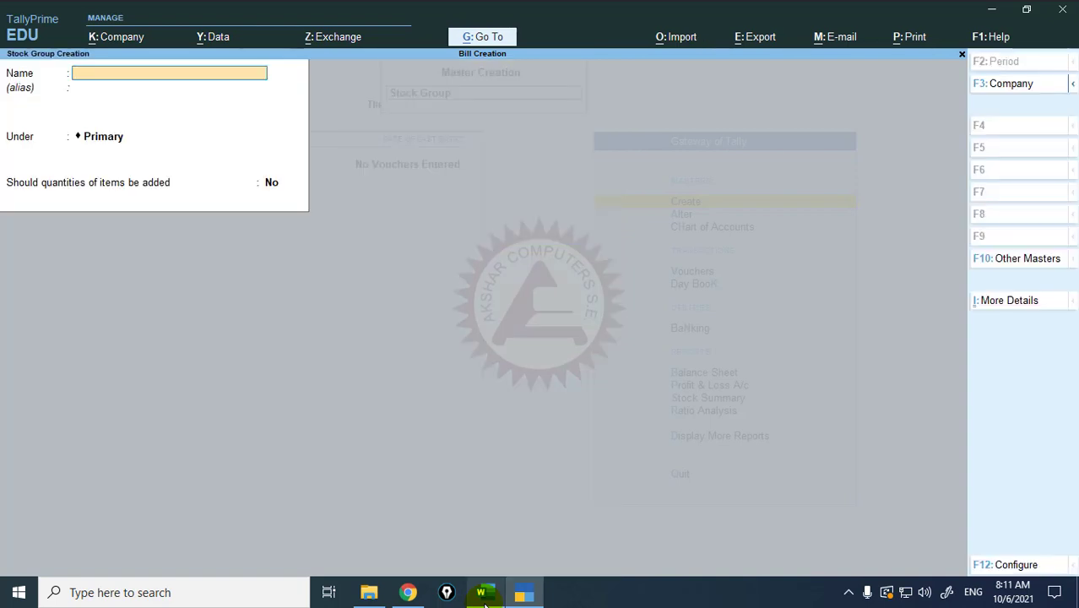
{"action": "type", "text": "Hardware"}
{"action": "key", "text": "Return"}
{"action": "key", "text": "Return"}
{"action": "key", "text": "Return"}
{"action": "key", "text": "Return"}
{"action": "key", "text": "Return"}
{"action": "key", "text": "Escape"}
{"action": "key", "text": "Return"}
Create a simple unit with the symbol Nos. and the formal name Numbers
{"action": "key", "text": "Down"}
{"action": "key", "text": "Down"}
{"action": "key", "text": "Down"}
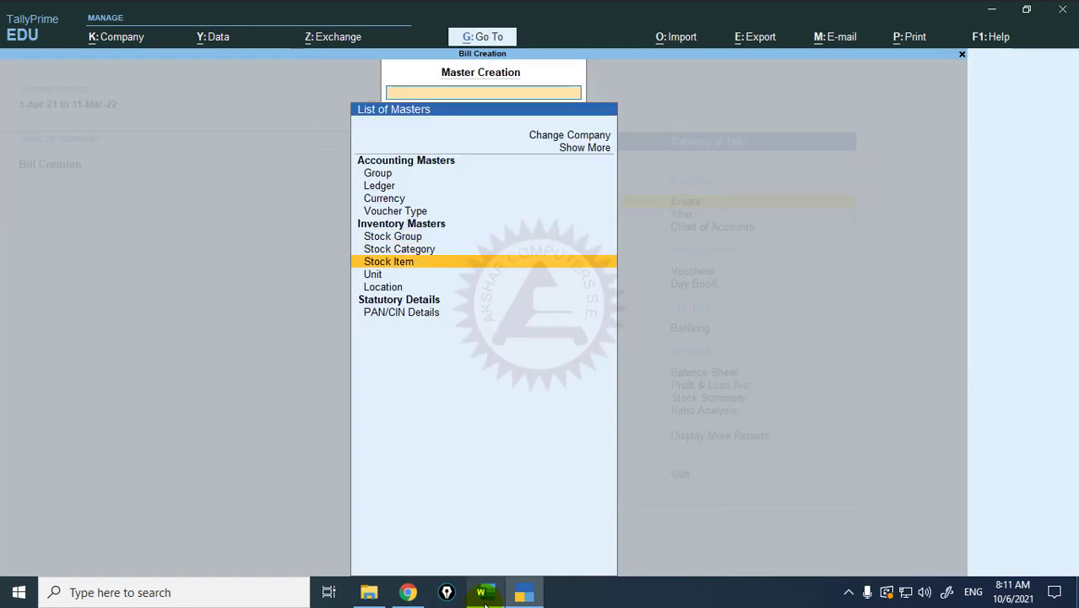
{"action": "key", "text": "Return"}
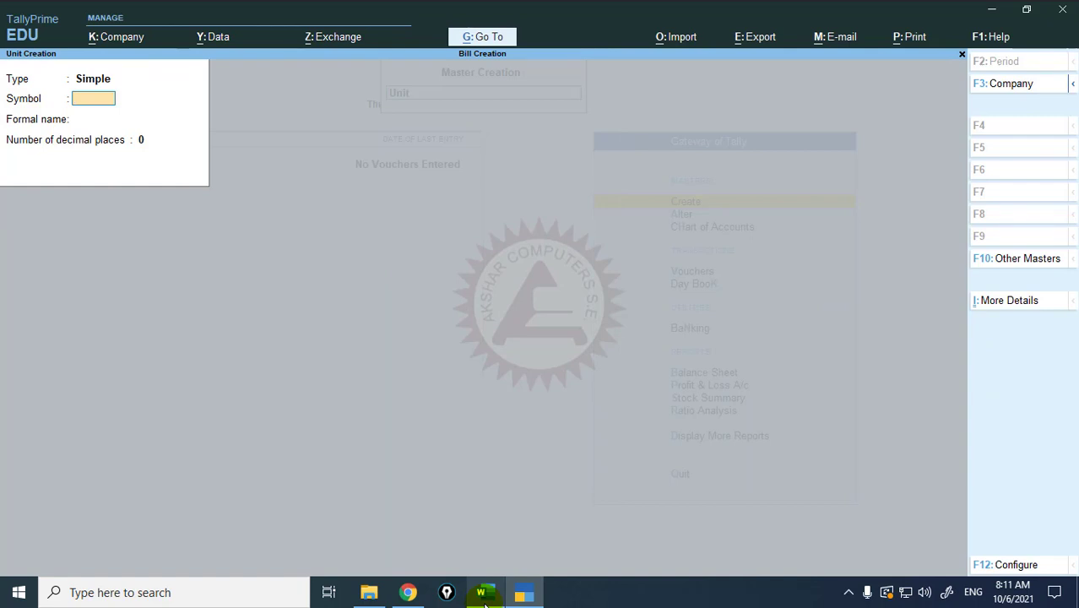
{"action": "type", "text": "Nos."}
{"action": "key", "text": "Return"}
{"action": "type", "text": "Numbers"}
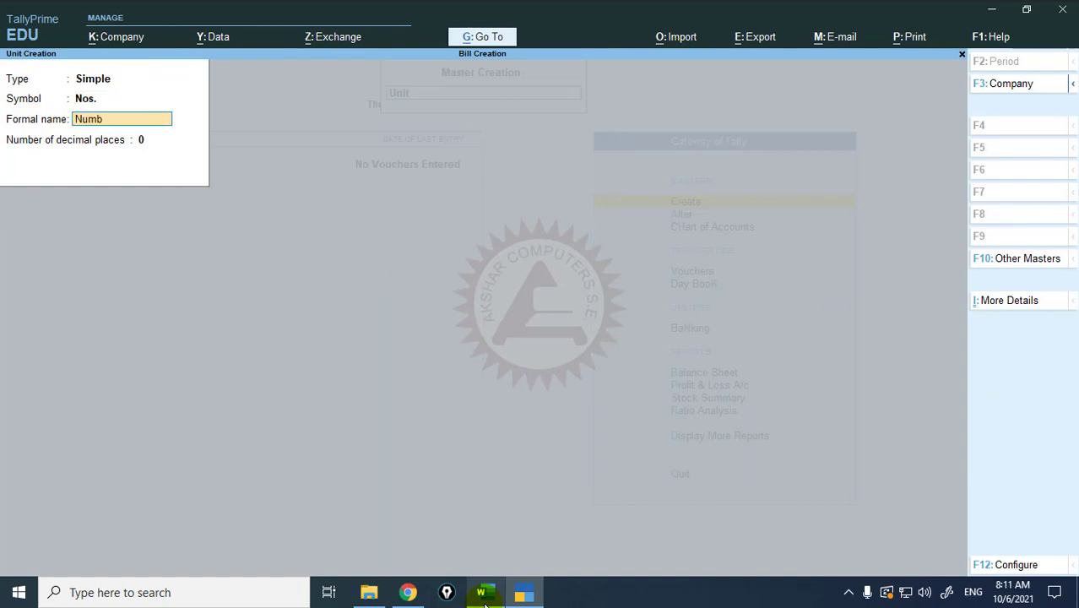
{"action": "key", "text": "Return"}
{"action": "key", "text": "ctrl+a"}
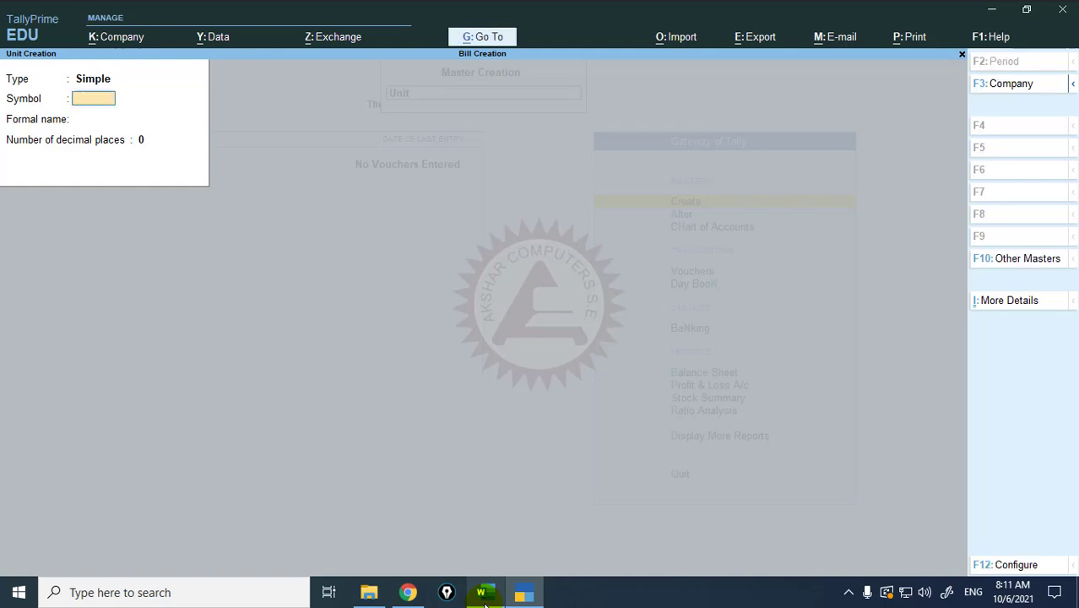
{"action": "key", "text": "Escape"}
Name a new stock item Computer and place it under the stock group Hardware
{"action": "key", "text": "Down"}
{"action": "key", "text": "Up"}
{"action": "key", "text": "Up"}
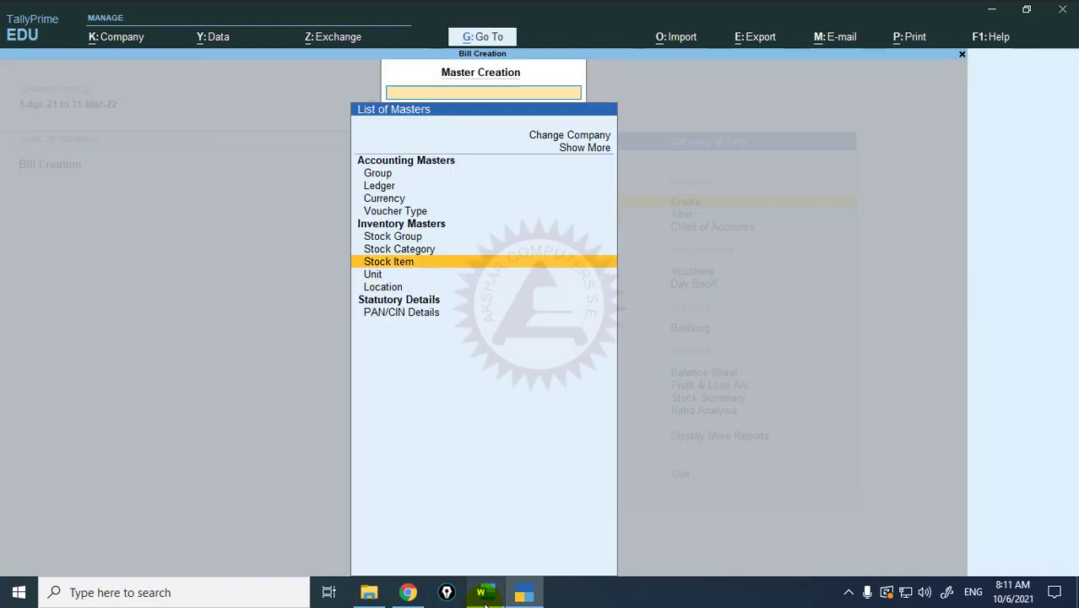
{"action": "key", "text": "Return"}
{"action": "type", "text": "Com"}
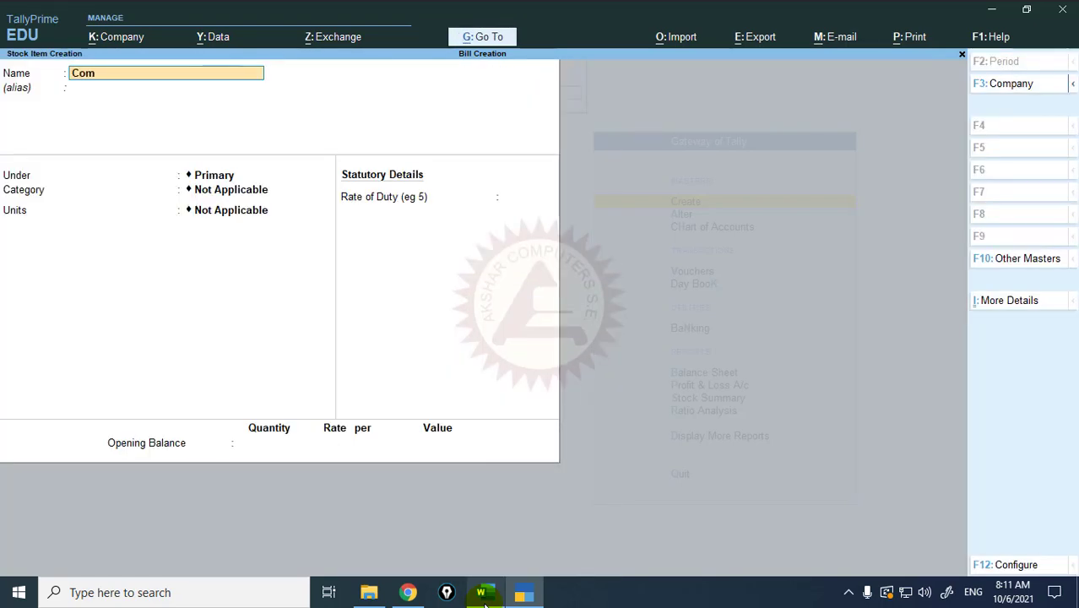
{"action": "type", "text": "pute"}
{"action": "key", "text": "Return"}
{"action": "key", "text": "Return"}
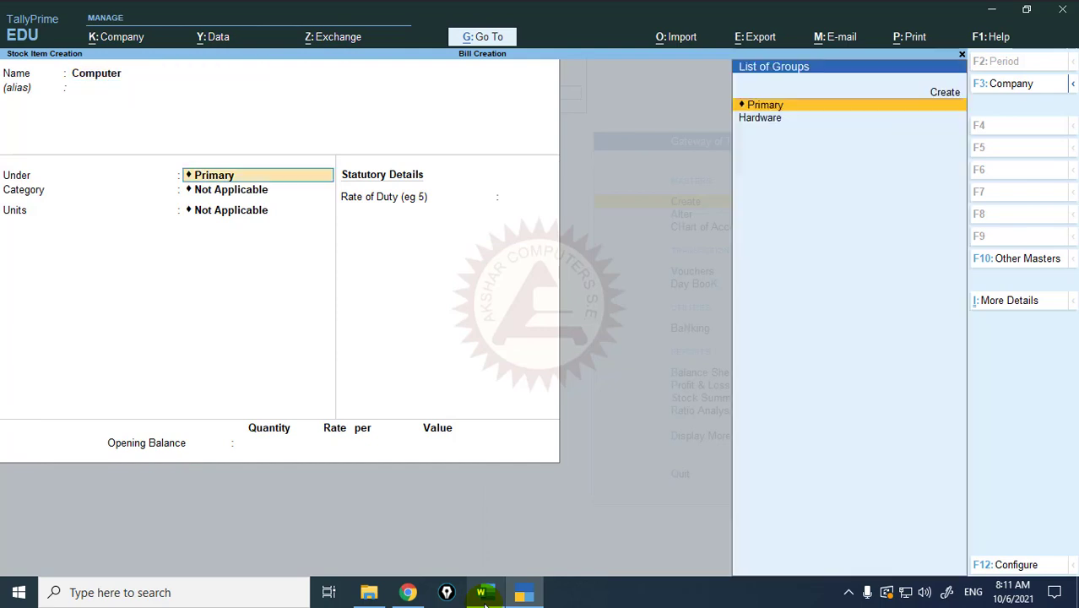
{"action": "key", "text": "Down"}
{"action": "key", "text": "Return"}
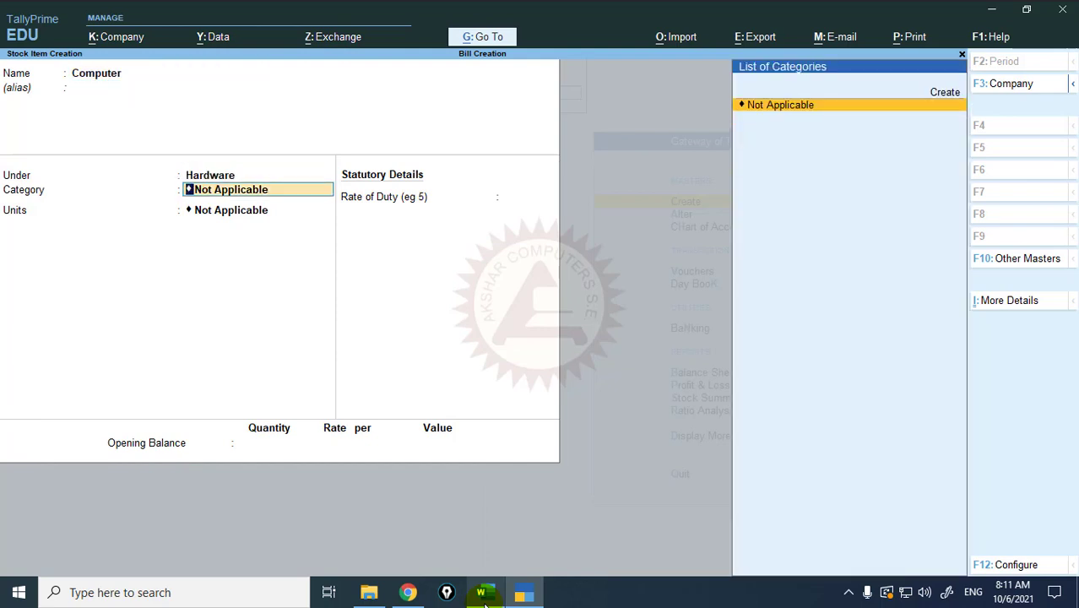
Leave the Computer item's category as Not Applicable, set its unit to Nos. with no opening balance, and save it
{"action": "key", "text": "Return"}
{"action": "key", "text": "Down"}
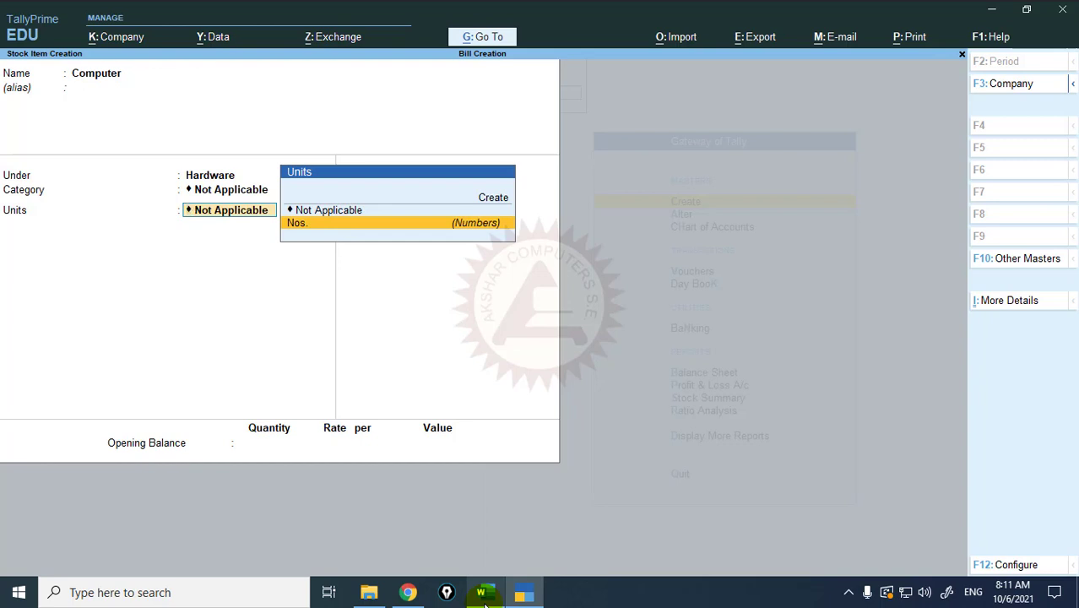
{"action": "key", "text": "Return"}
{"action": "key", "text": "Return"}
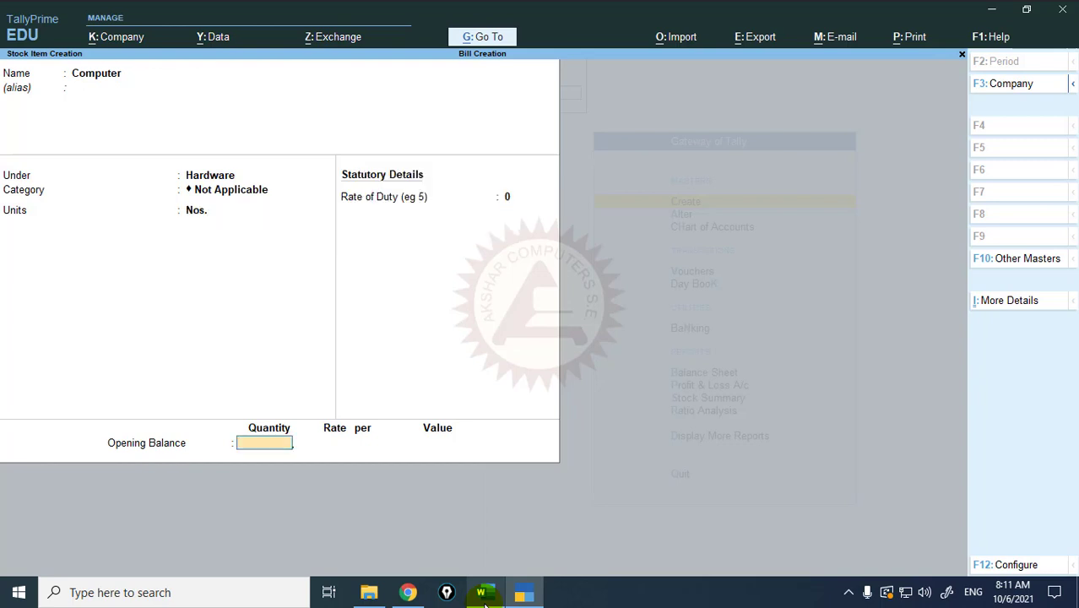
{"action": "key", "text": "Return"}
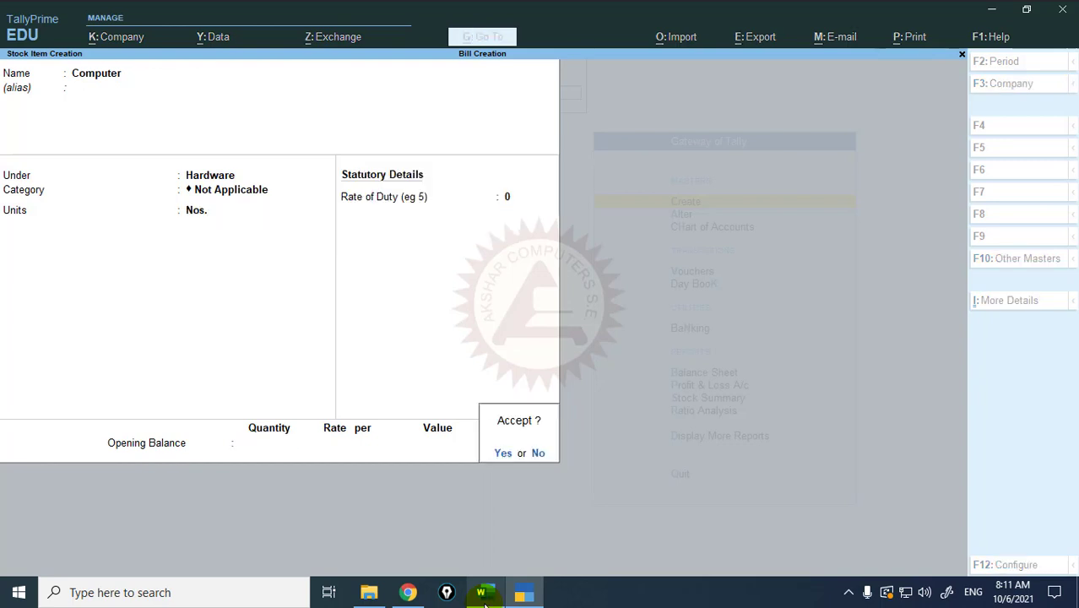
{"action": "key", "text": "Return"}
{"action": "key", "text": "Escape"}
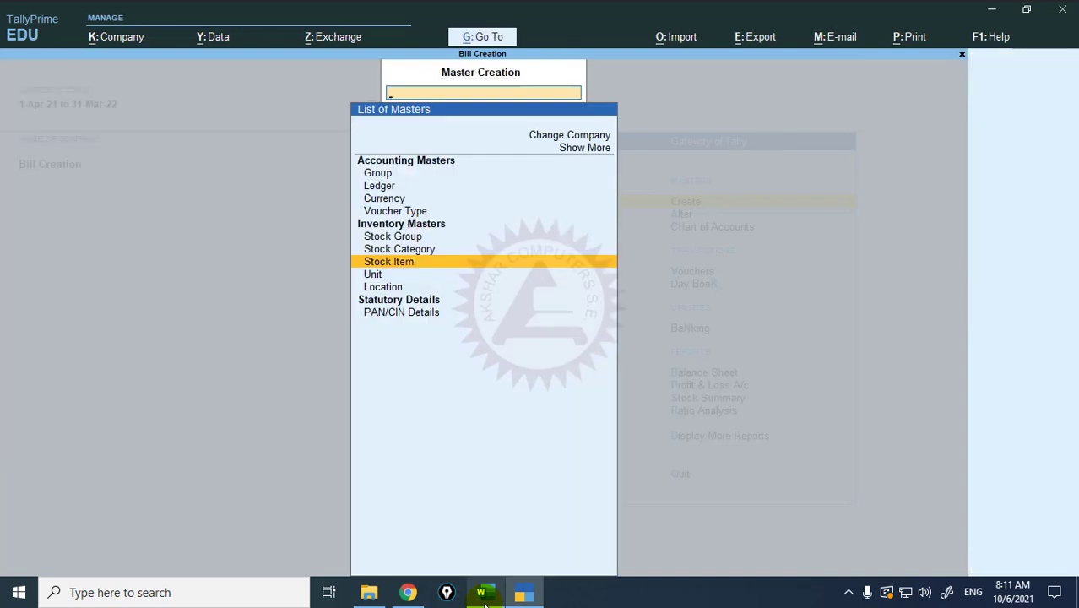
Start a purchase voucher from the voucher entry screen and choose Item Invoice as its mode
{"action": "key", "text": "Escape"}
{"action": "key", "text": "v"}
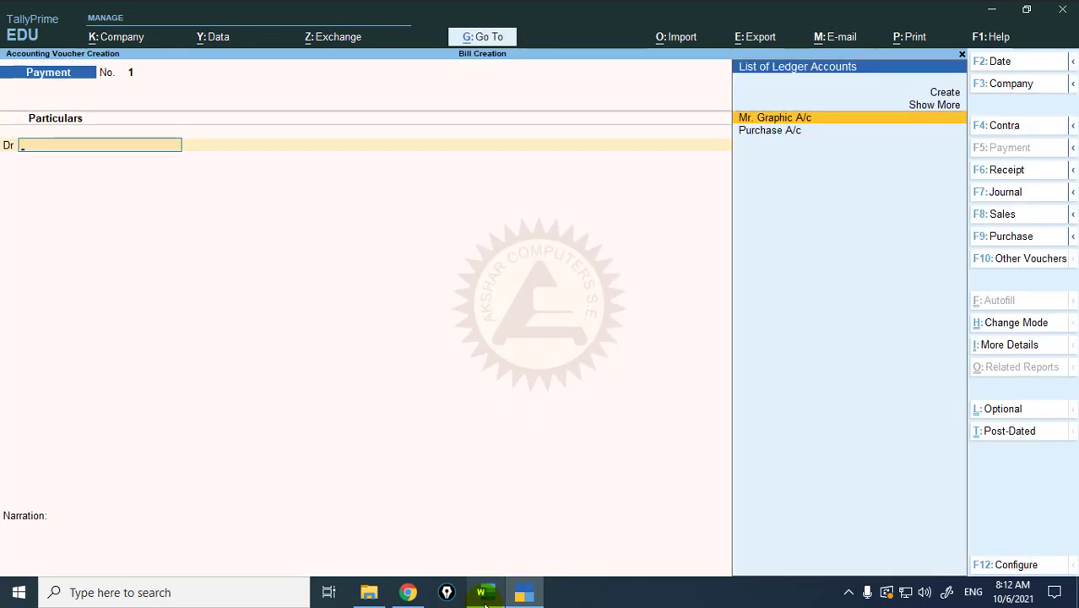
{"action": "left_click", "coordinate": [1013, 237]}
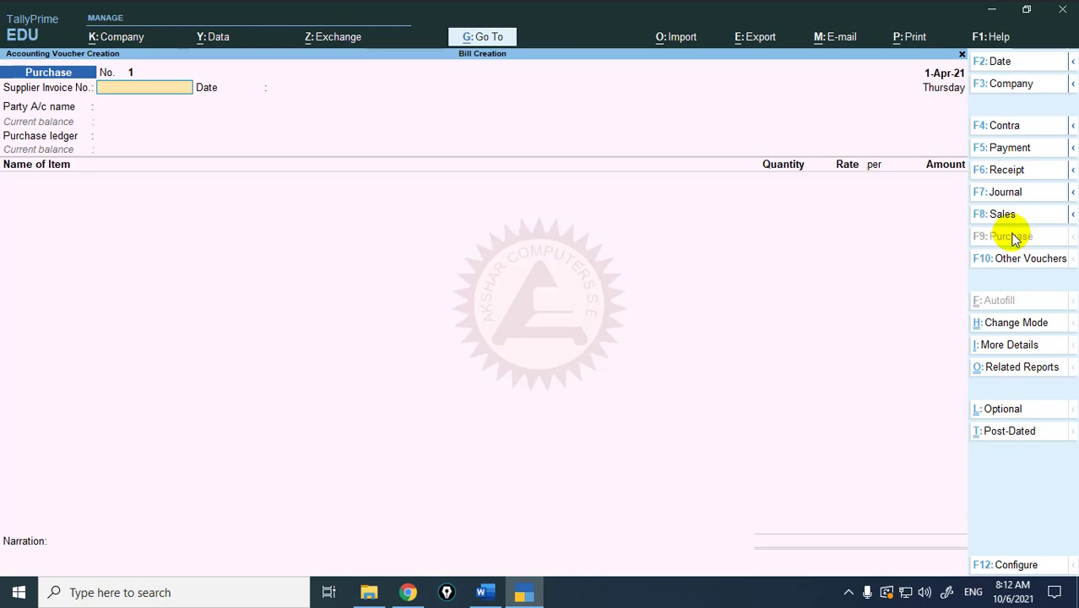
{"action": "key", "text": "ctrl+h"}
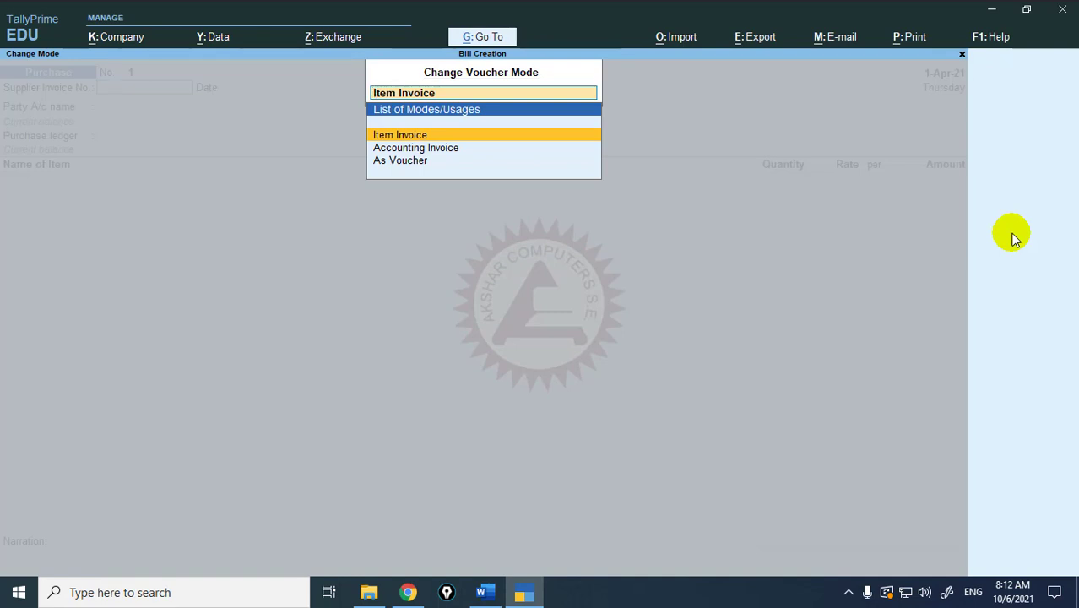
{"action": "key", "text": "Down"}
{"action": "key", "text": "Down"}
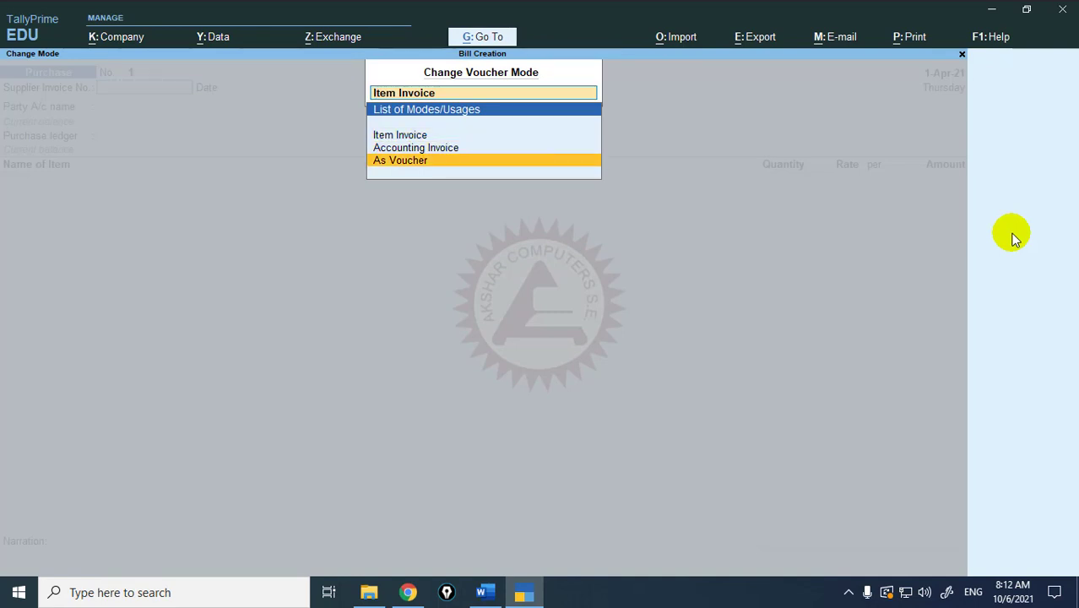
{"action": "key", "text": "Up"}
{"action": "key", "text": "Down"}
{"action": "key", "text": "Up"}
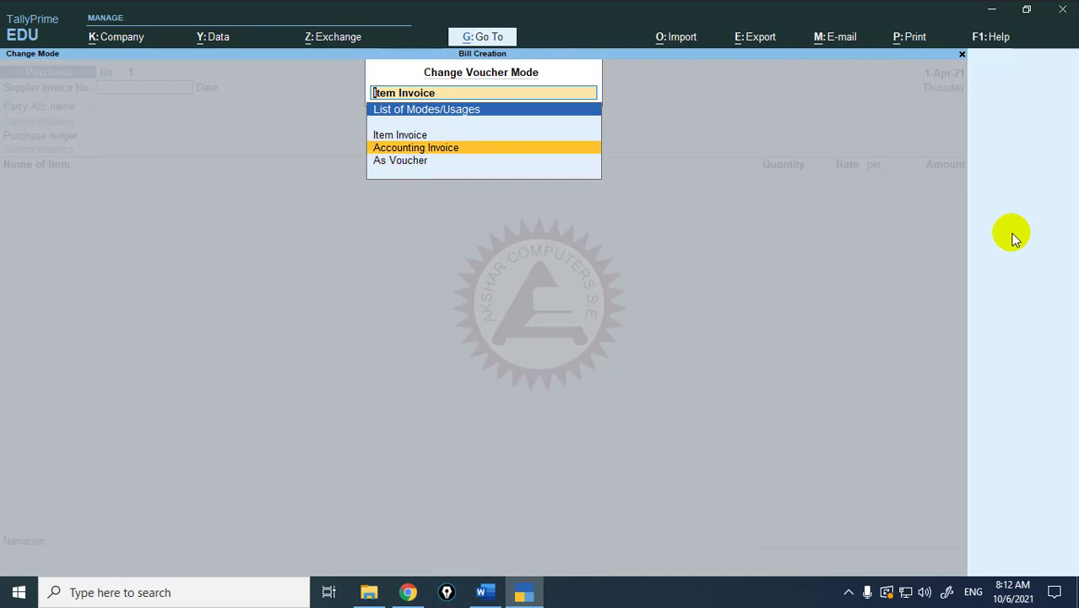
{"action": "key", "text": "Up"}
{"action": "key", "text": "Return"}
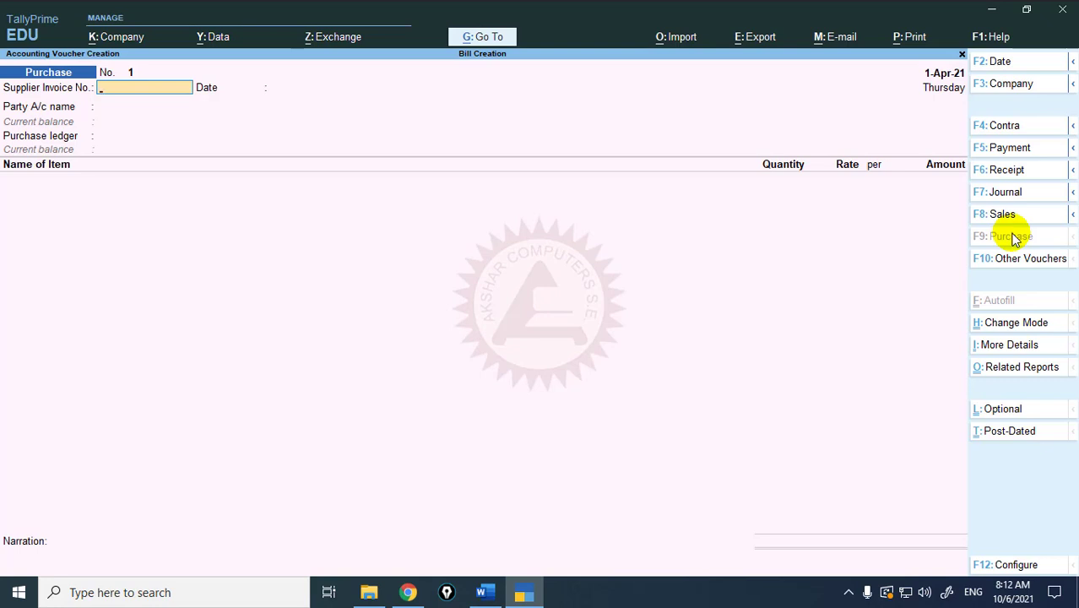
Enter supplier invoice number PU-01 dated 1-Apr-21, choose the supplier's ledger as the party, and use Purchase A/c as the purchase ledger
{"action": "type", "text": "PU-01"}
{"action": "key", "text": "Return"}
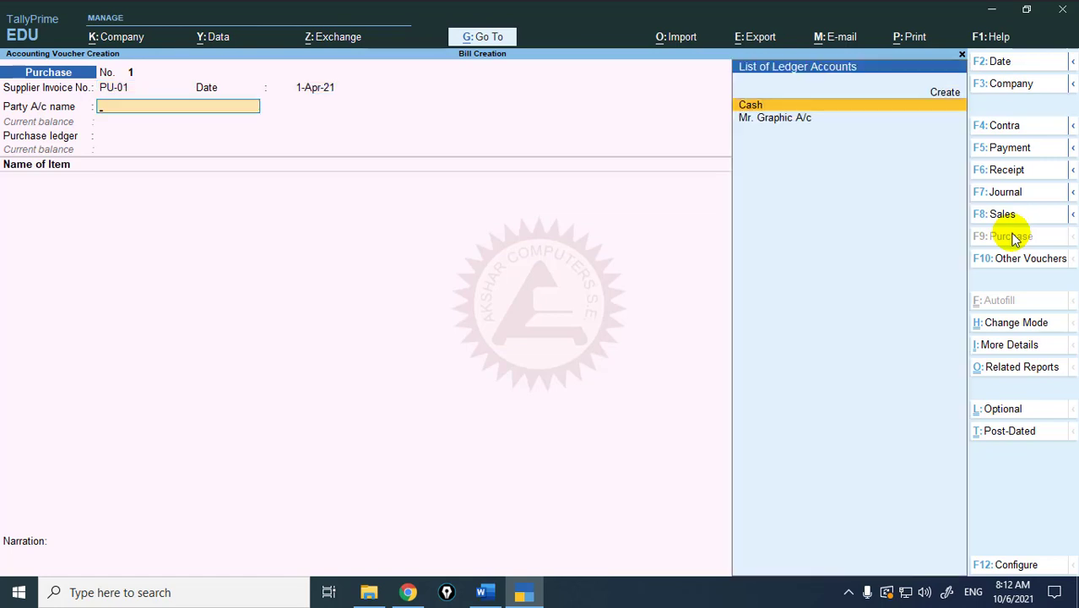
{"action": "key", "text": "Down"}
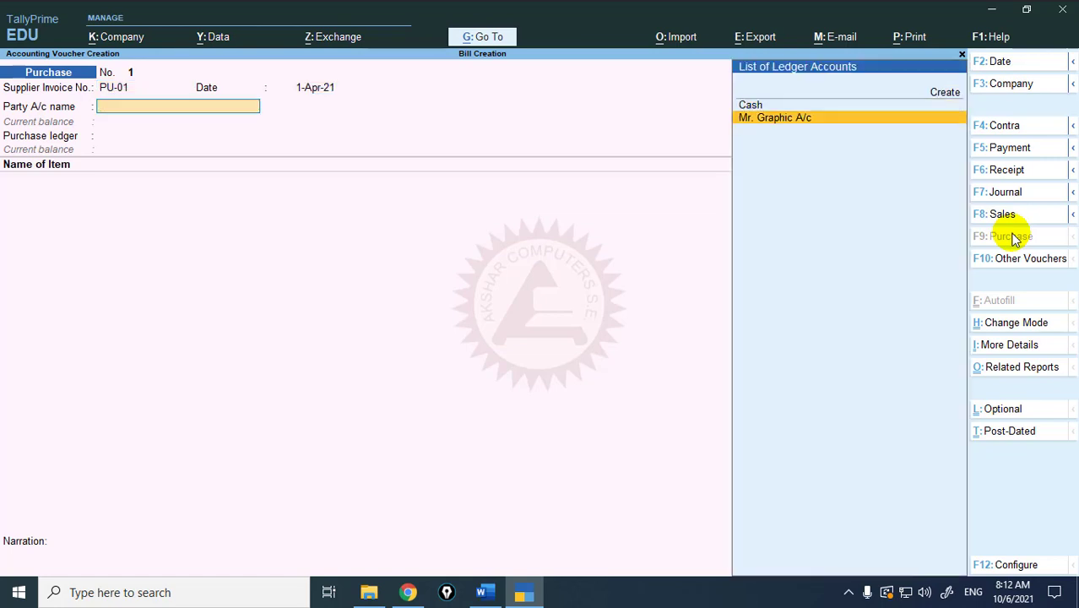
{"action": "key", "text": "Return"}
{"action": "key", "text": "ctrl+a"}
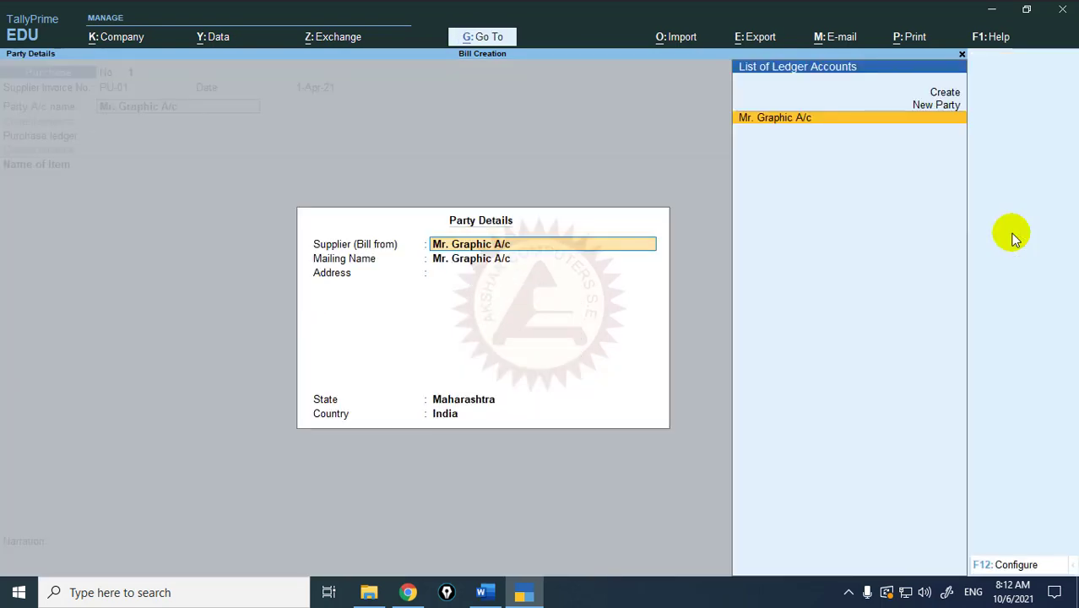
{"action": "key", "text": "ctrl+a"}
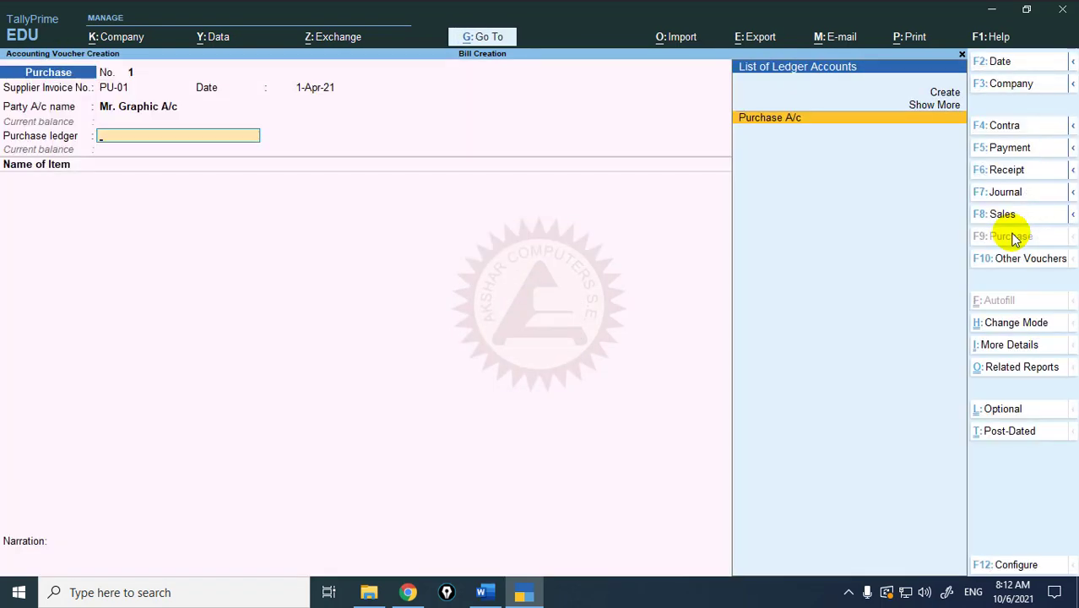
{"action": "key", "text": "Return"}
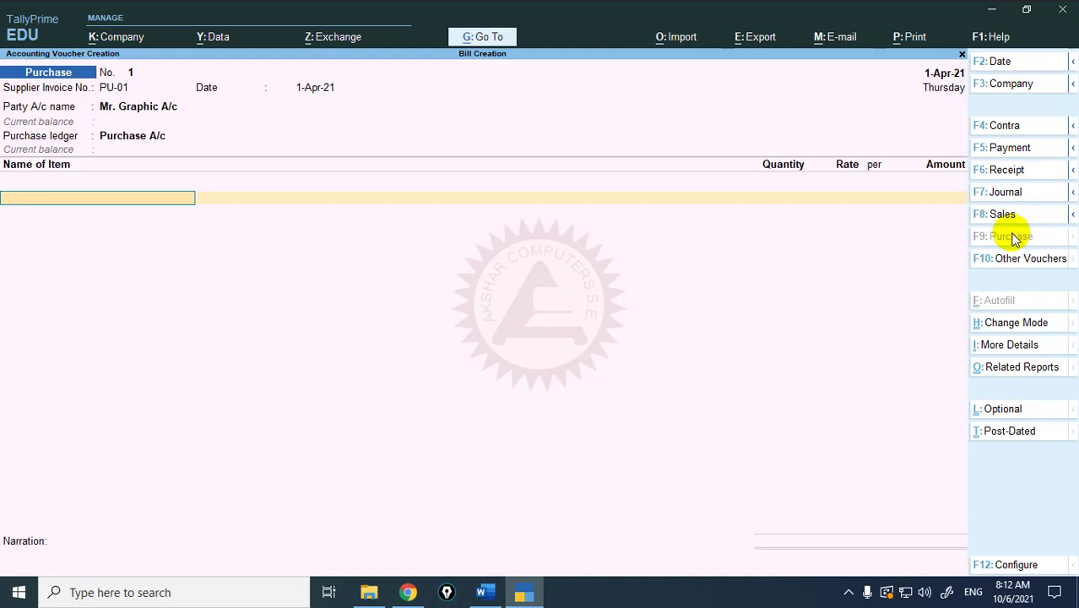
Add 10 Nos. of the item Computer at a rate of 30000 and end the voucher's item list
{"action": "type", "text": "Computer"}
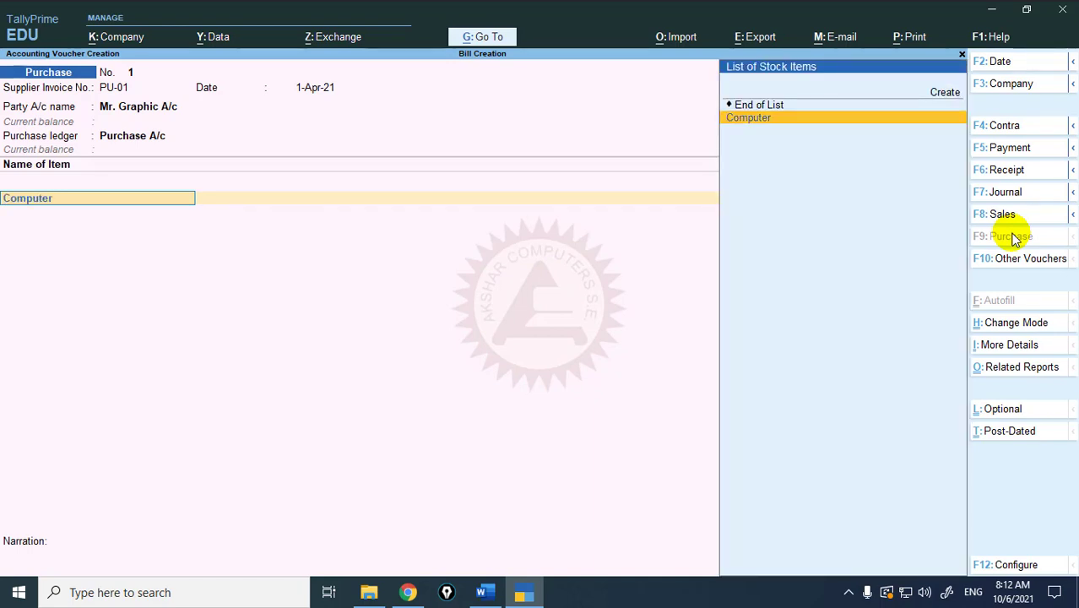
{"action": "key", "text": "Return"}
{"action": "type", "text": "10"}
{"action": "key", "text": "Return"}
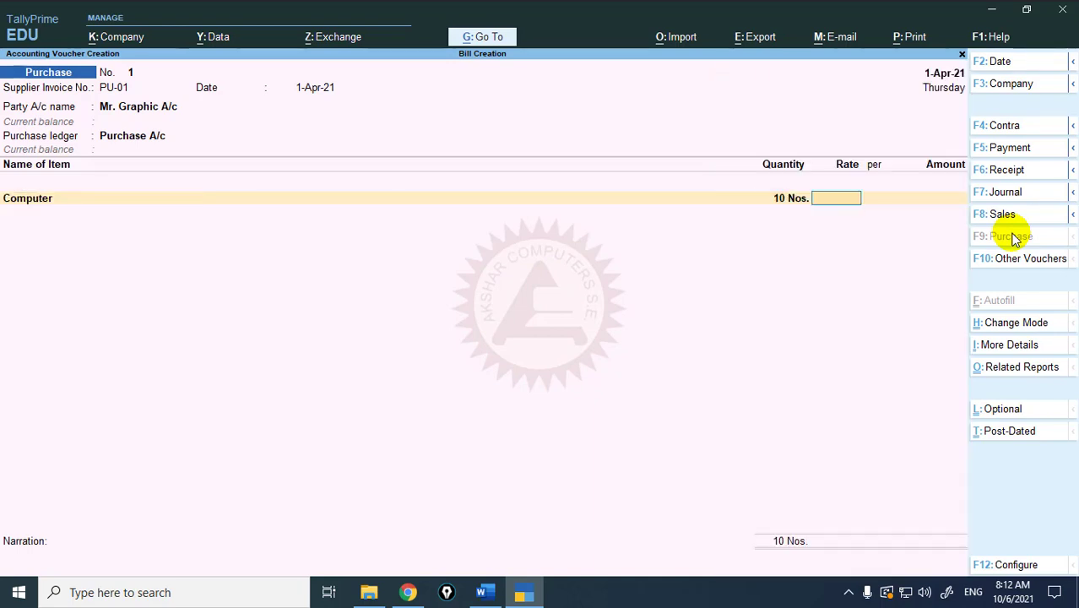
{"action": "type", "text": "30000"}
{"action": "key", "text": "Return"}
{"action": "key", "text": "Return"}
{"action": "key", "text": "Return"}
{"action": "key", "text": "Return"}
{"action": "key", "text": "Return"}
{"action": "key", "text": "Return"}
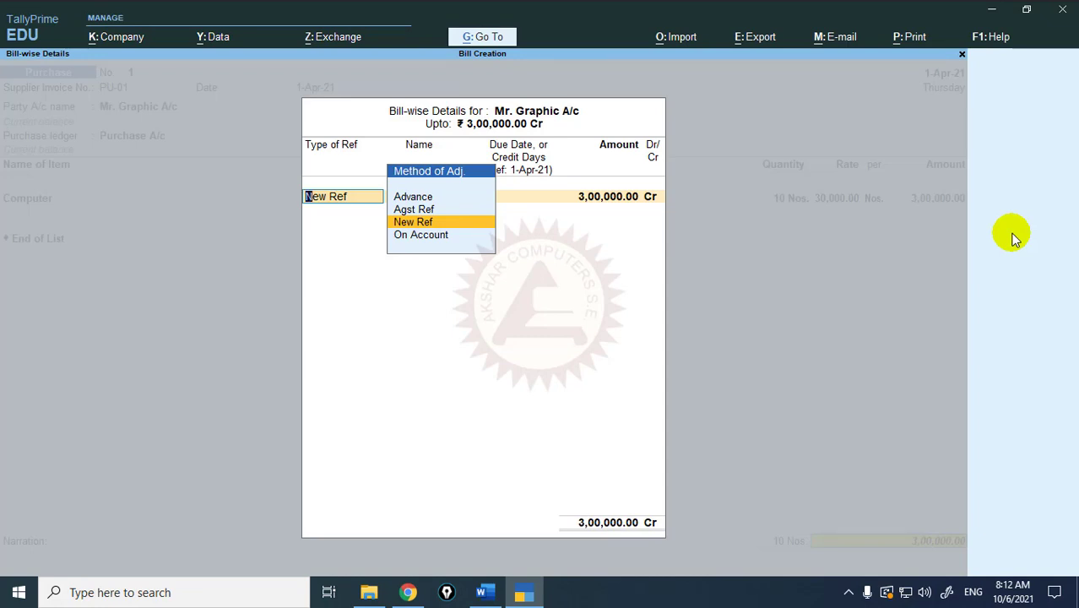
Allocate the purchase amount to the new reference PU-01 with 15 credit days and save the purchase voucher
{"action": "key", "text": "Return"}
{"action": "key", "text": "Return"}
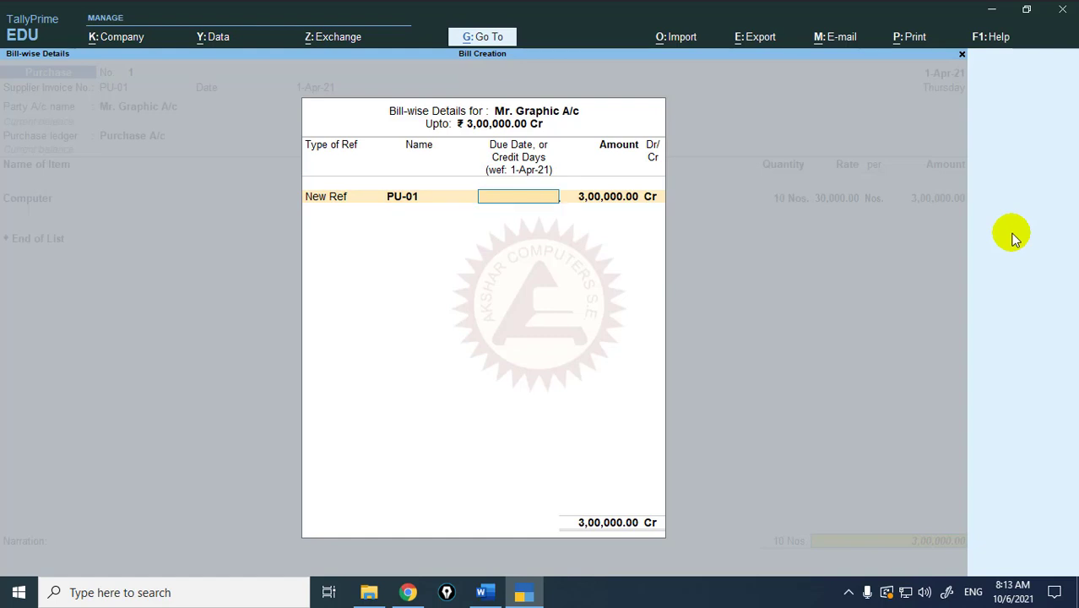
{"action": "type", "text": "15"}
{"action": "key", "text": "Return"}
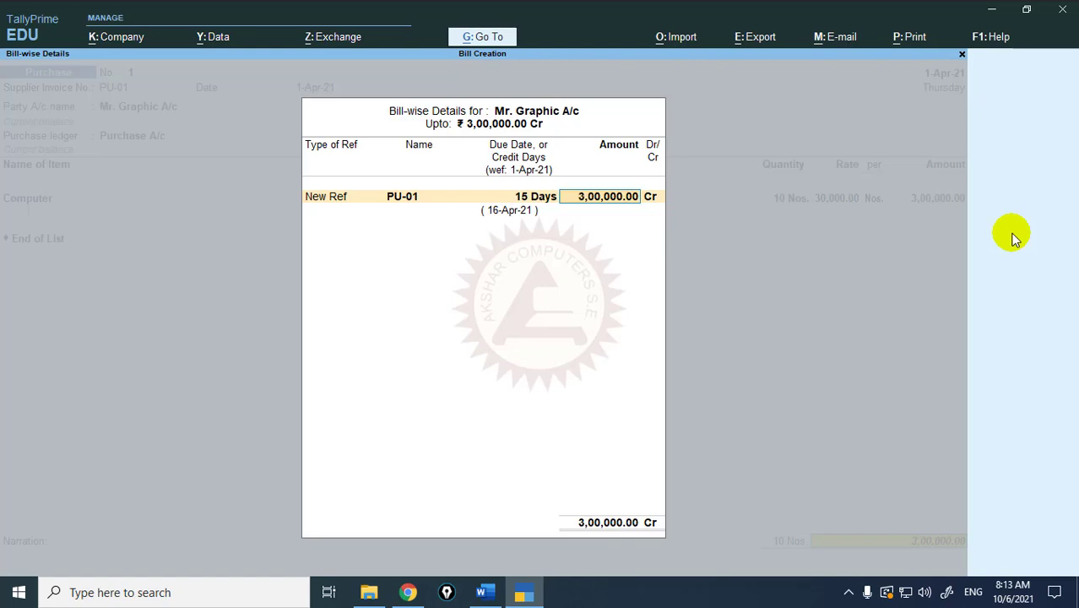
{"action": "key", "text": "Return"}
{"action": "key", "text": "Return"}
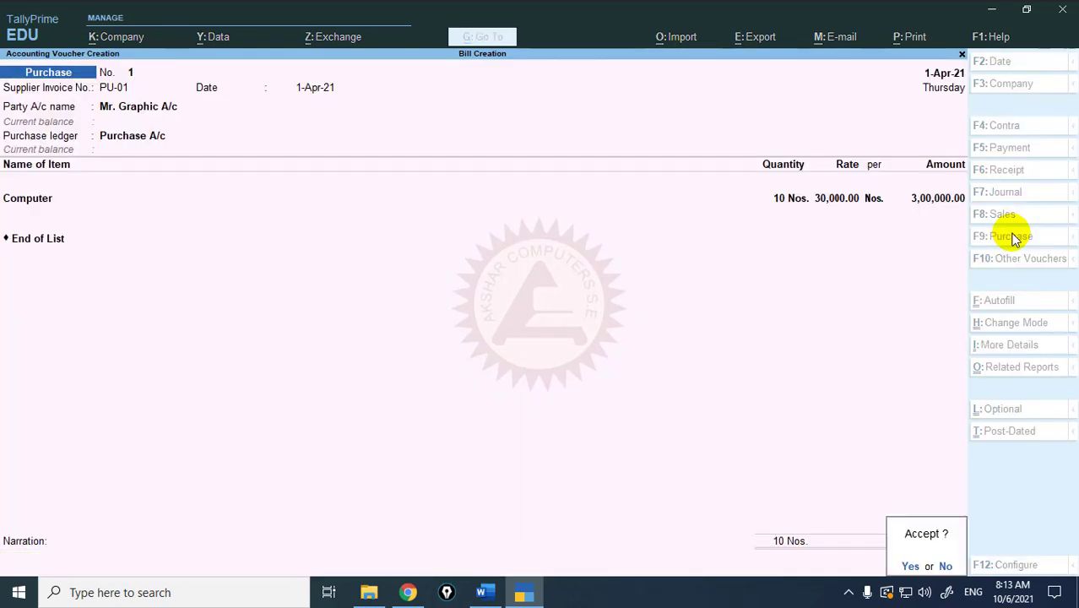
{"action": "key", "text": "Return"}
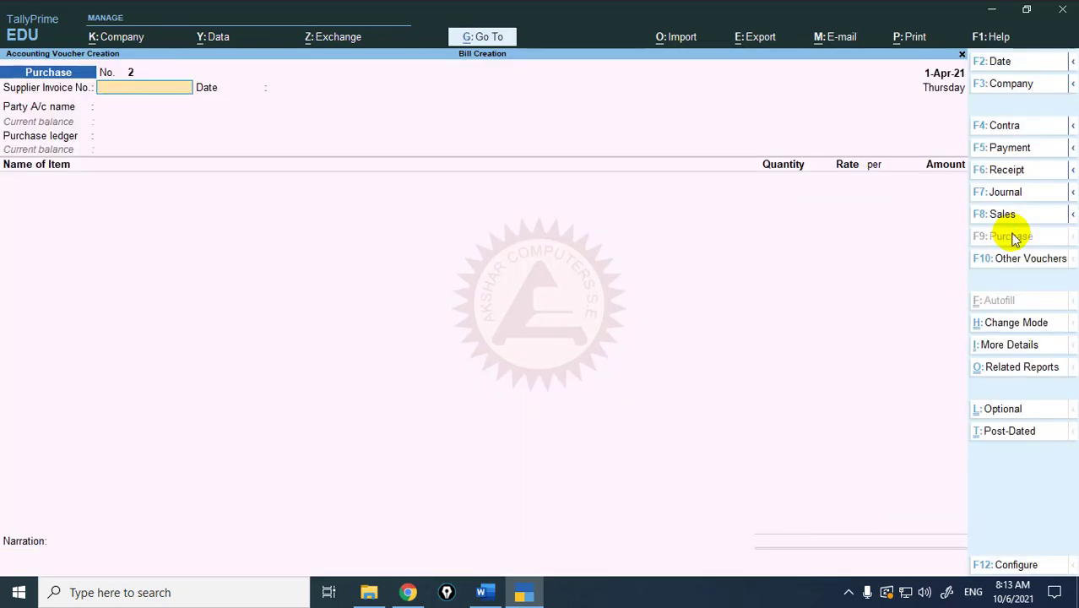
Start a sales voucher and, from its party field, create a ledger for the 2-april-2021 sale's customer under Sundry Debtors
{"action": "key", "text": "F8"}
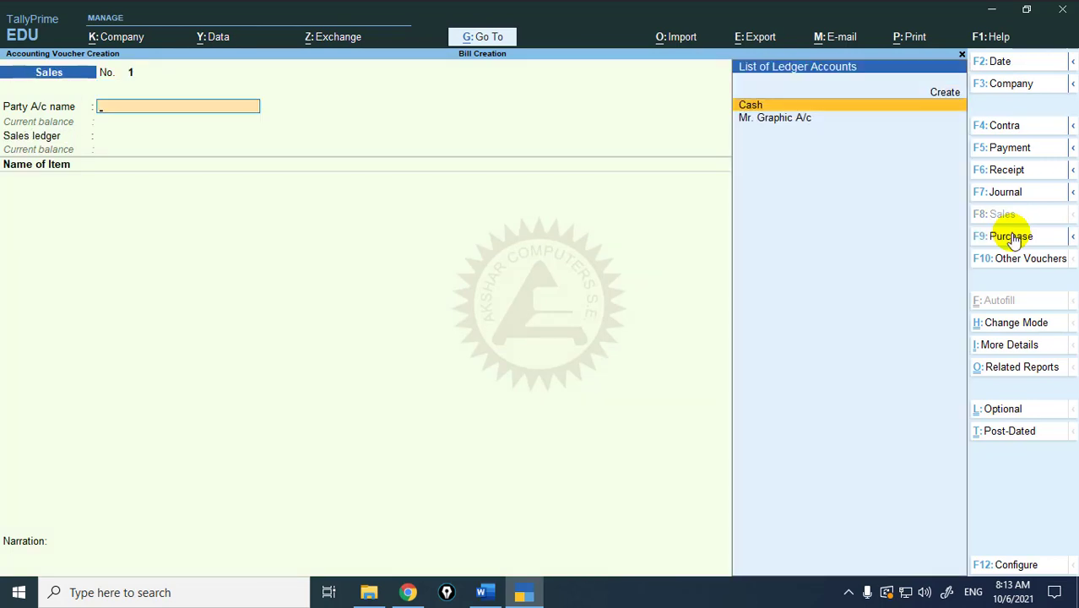
{"action": "key", "text": "ctrl"}
{"action": "key", "text": "alt+c"}
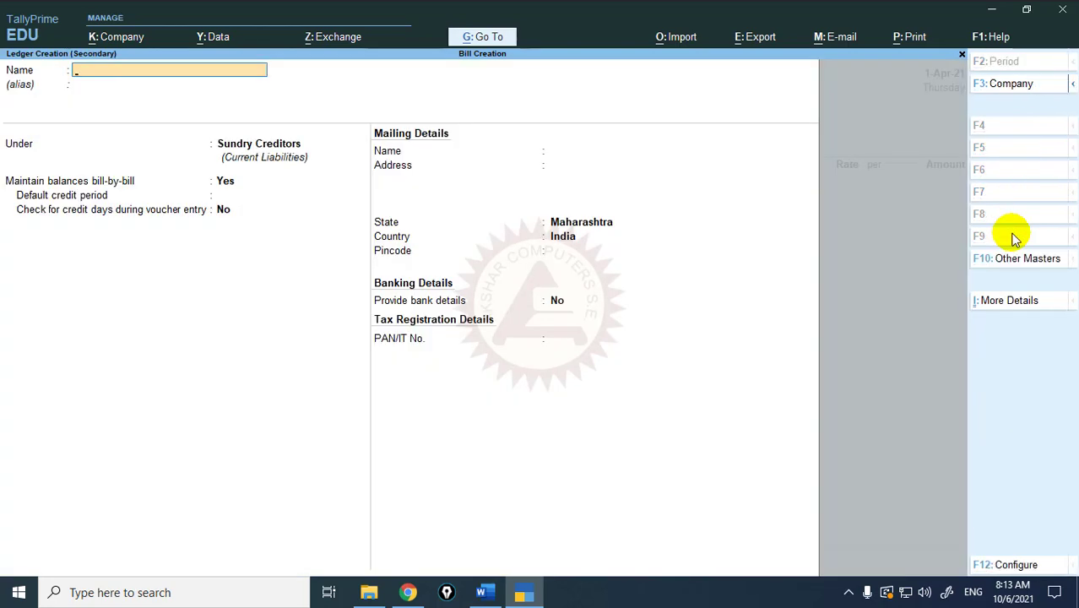
{"action": "key", "text": "alt+Tab"}
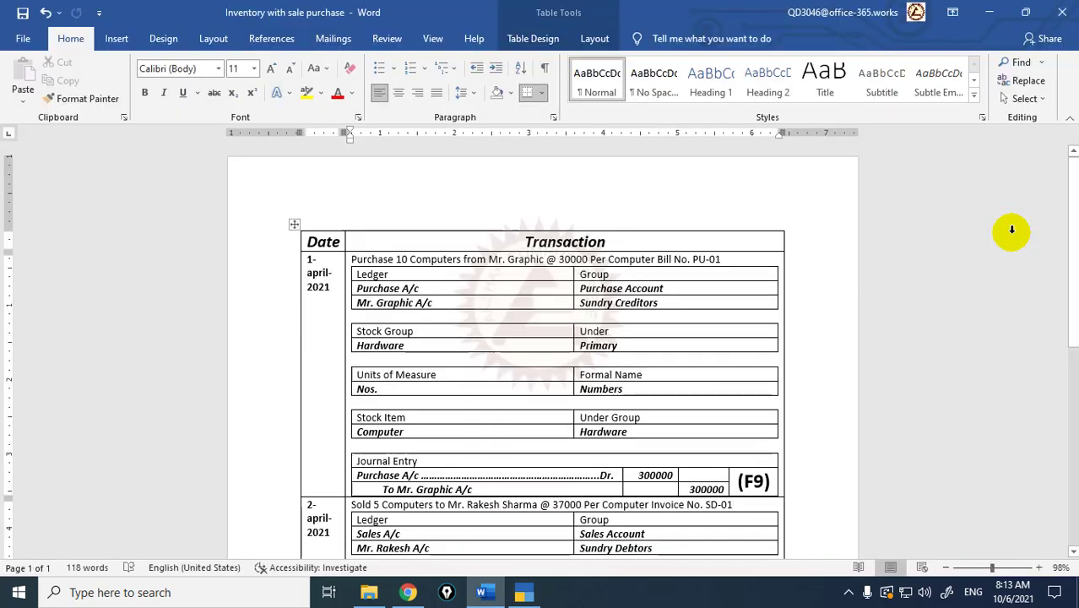
{"action": "scroll", "coordinate": [1009, 236], "scroll_direction": "down", "scroll_amount": 4}
{"action": "key", "text": "alt+Tab"}
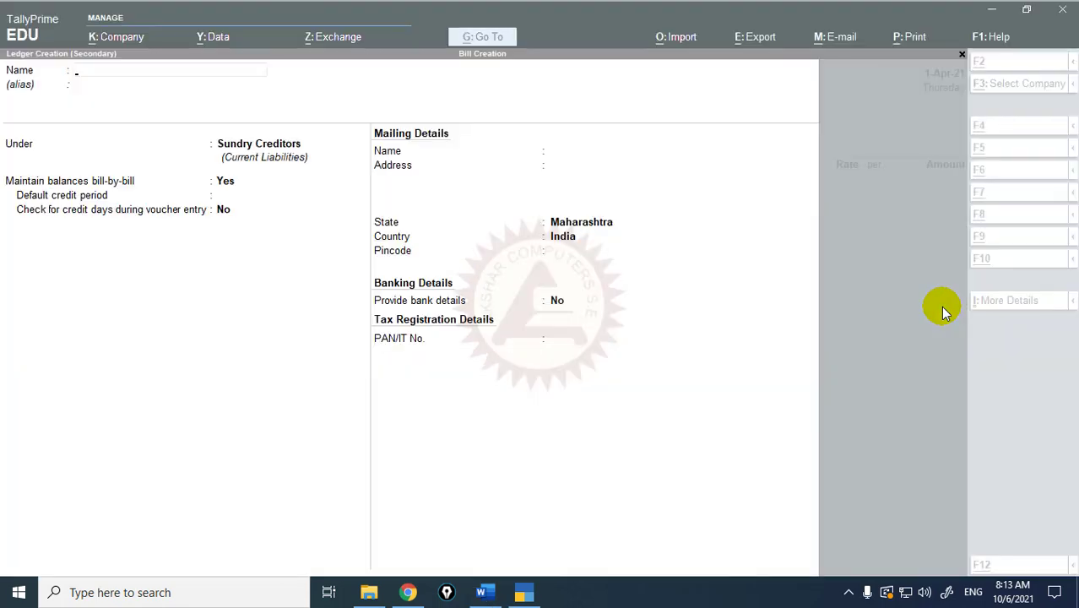
{"action": "type", "text": "Mr"}
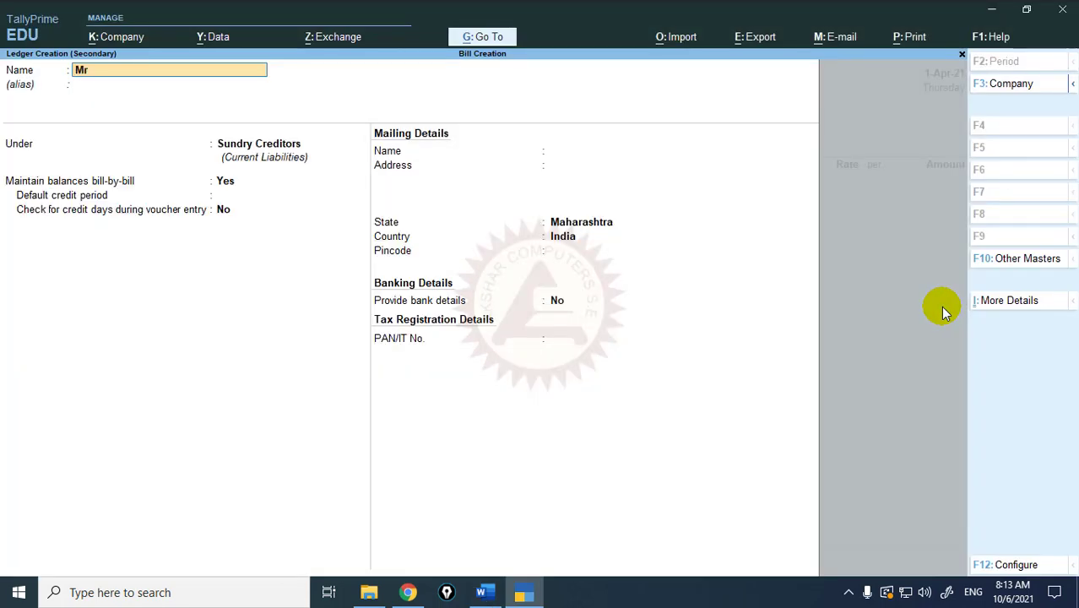
{"action": "type", "text": ". Rakesh"}
{"action": "key", "text": "Return"}
{"action": "key", "text": "Return"}
{"action": "type", "text": "Deb"}
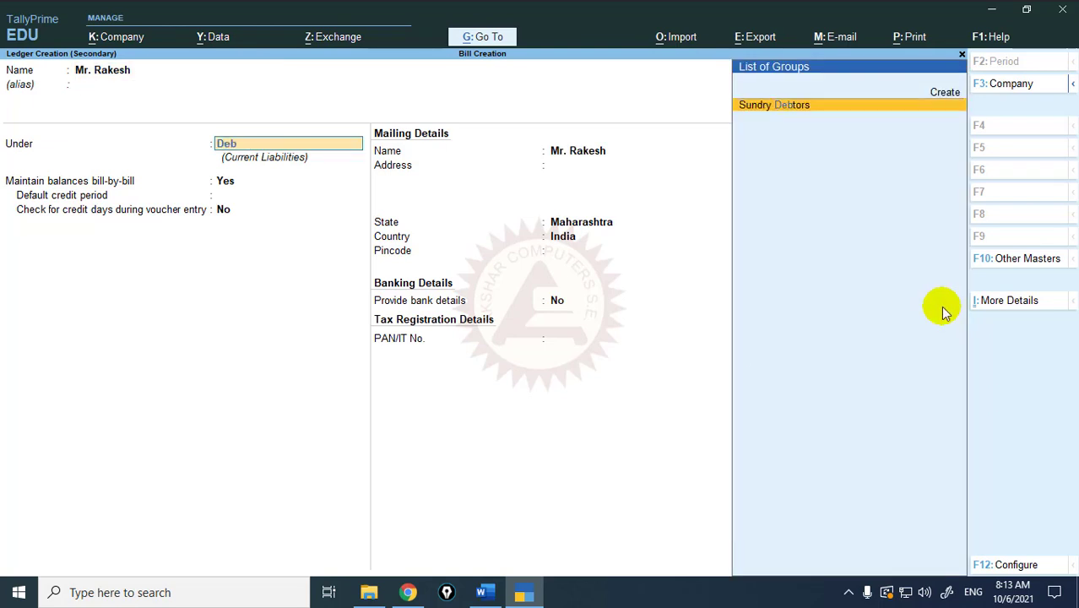
{"action": "key", "text": "Return"}
Keep bill-by-bill balances on for the customer's ledger, set checking for credit days during voucher entry to Yes, and save it
{"action": "key", "text": "Return"}
{"action": "key", "text": "Return"}
{"action": "type", "text": "y"}
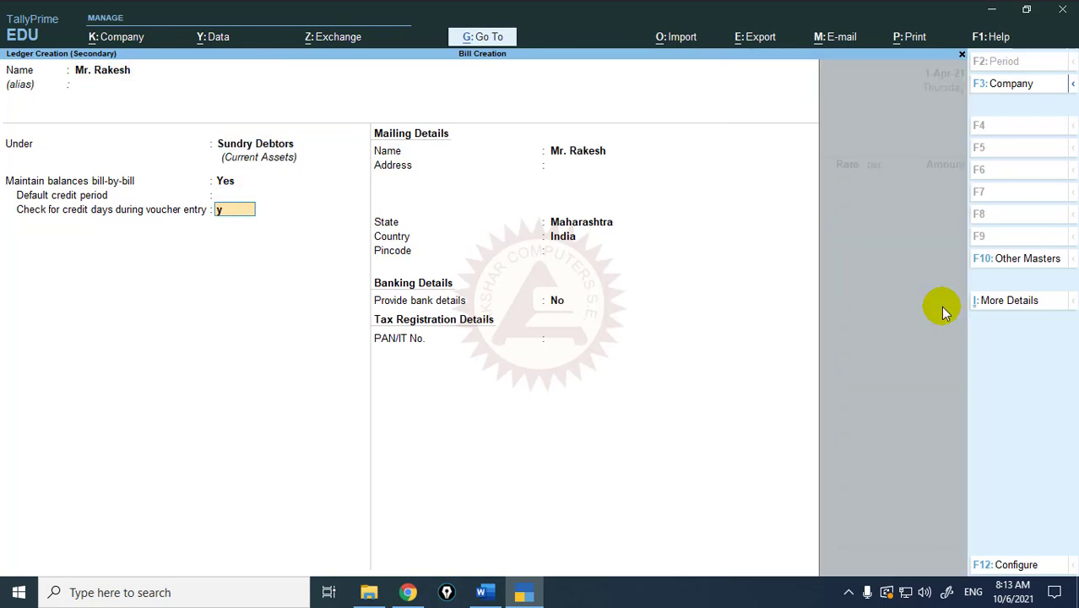
{"action": "key", "text": "Return"}
{"action": "key", "text": "ctrl+a"}
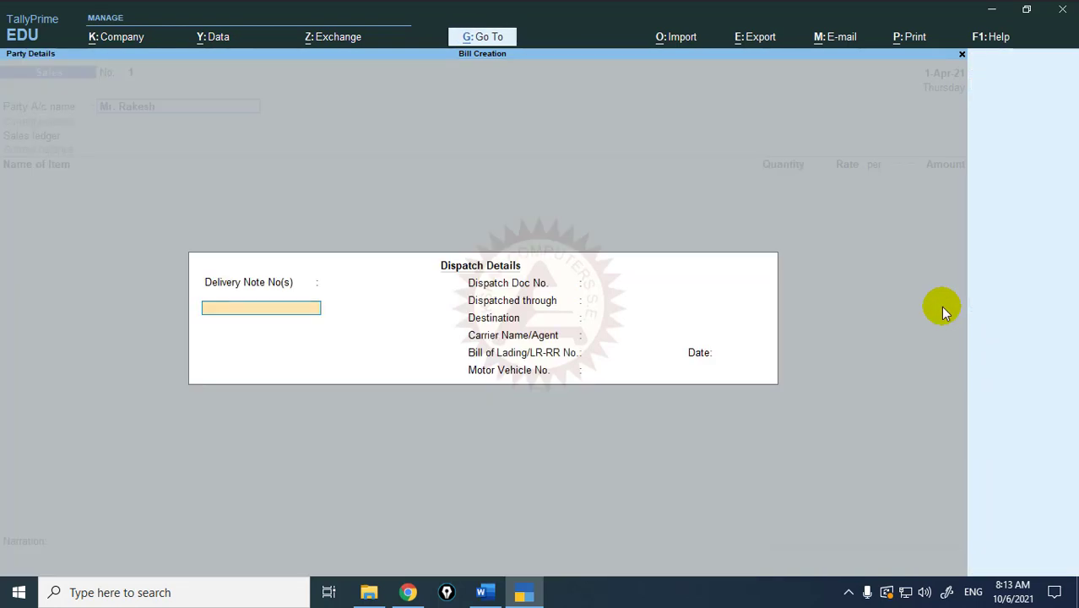
Leave the sales voucher's dispatch details blank and accept the customer's default party details
{"action": "key", "text": "Return"}
{"action": "key", "text": "Return"}
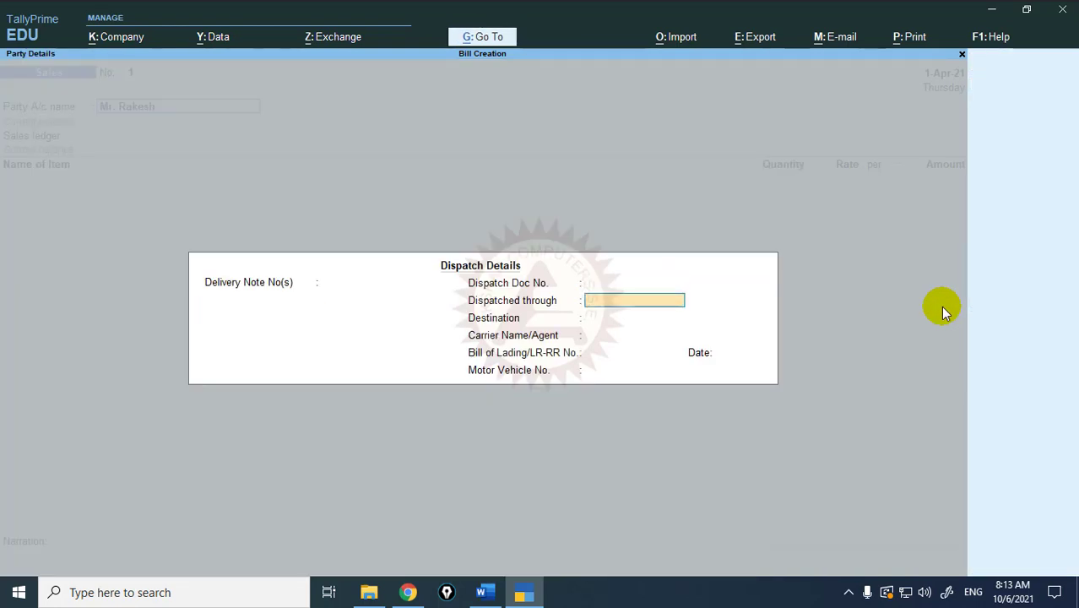
{"action": "key", "text": "ctrl+a"}
{"action": "key", "text": "ctrl+a"}
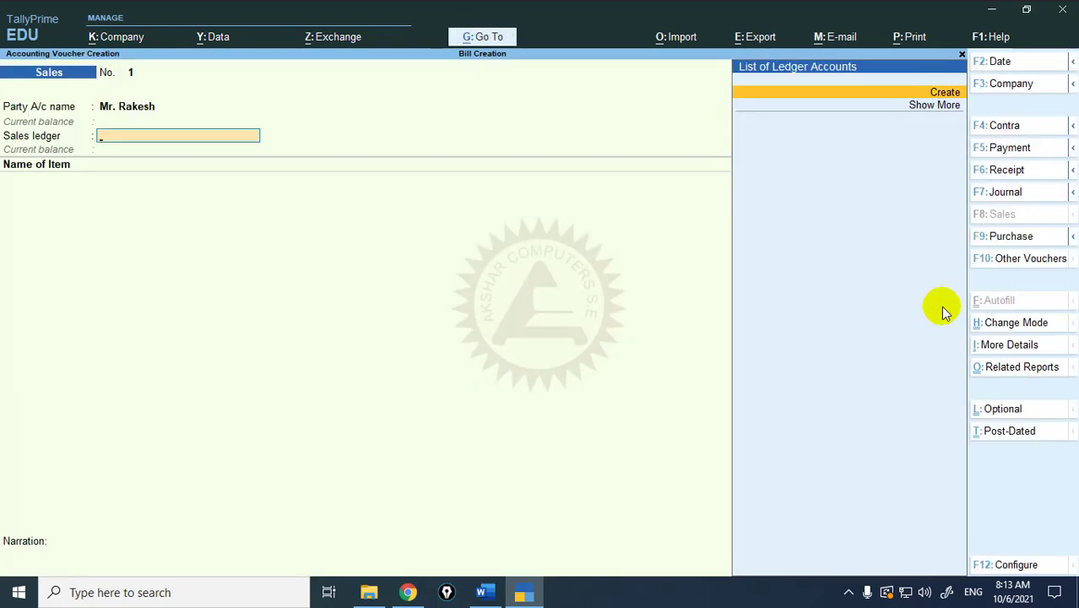
Create the ledger Sales A/c under Sales Accounts from the voucher's sales ledger field and save it
{"action": "key", "text": "alt+c"}
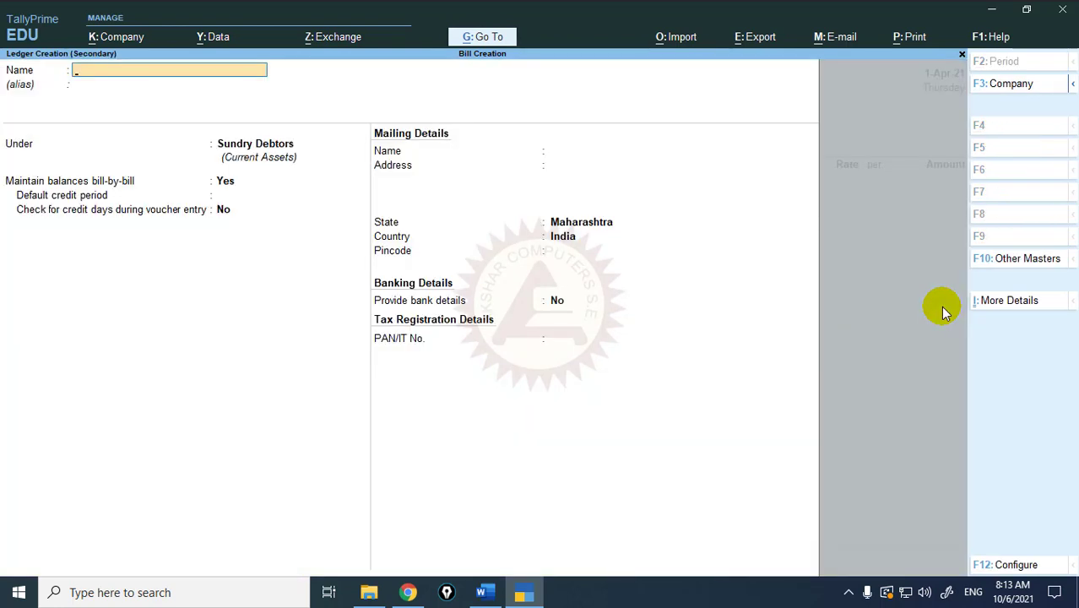
{"action": "type", "text": "Sales a/c"}
{"action": "key", "text": "Return"}
{"action": "key", "text": "Return"}
{"action": "type", "text": "sale"}
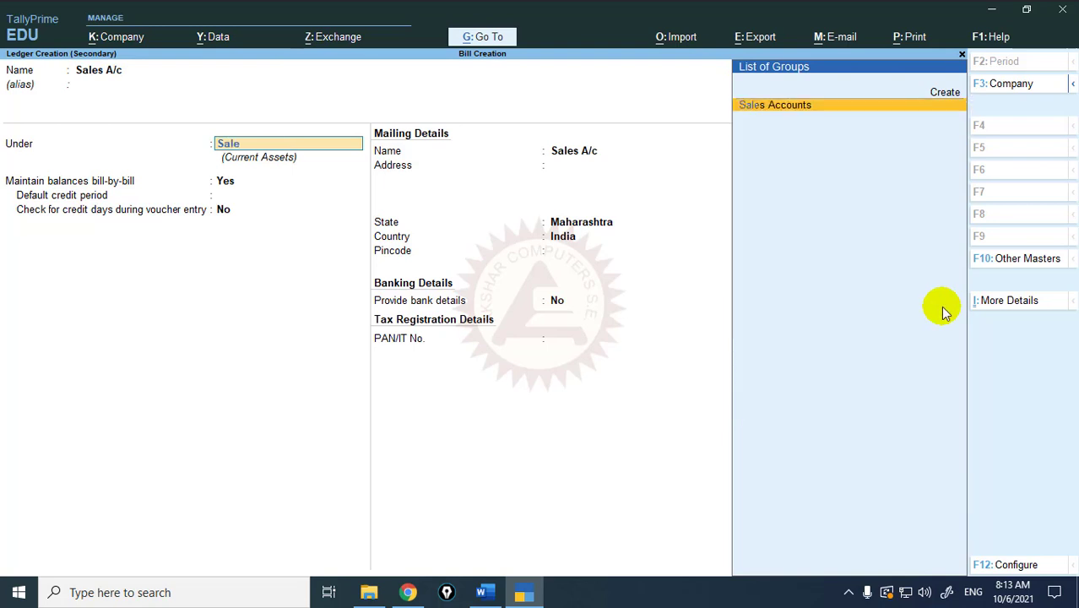
{"action": "key", "text": "Return"}
{"action": "key", "text": "ctrl"}
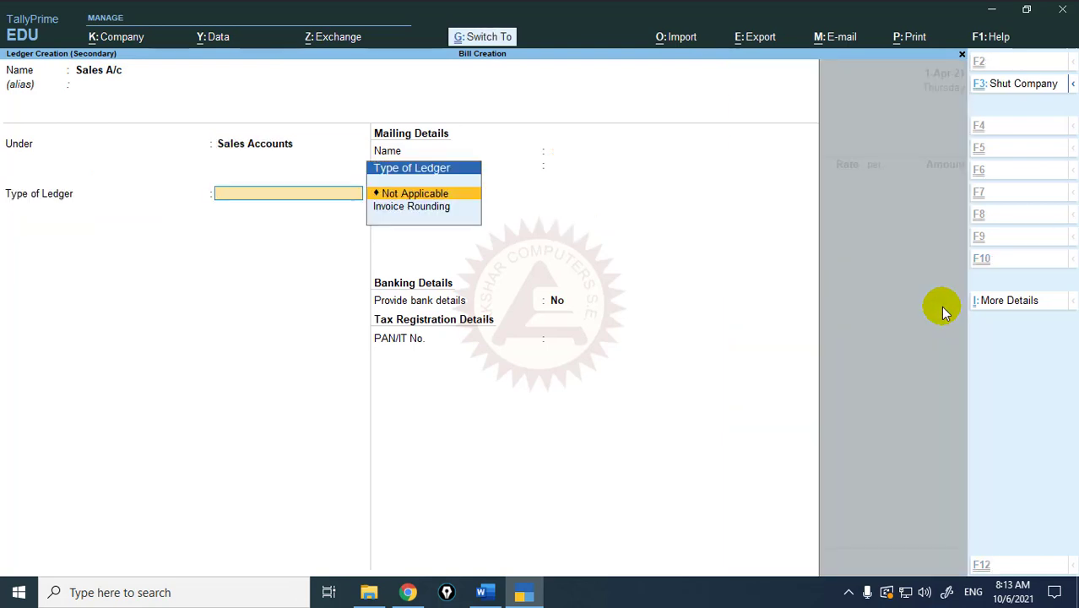
{"action": "key", "text": "ctrl+a"}
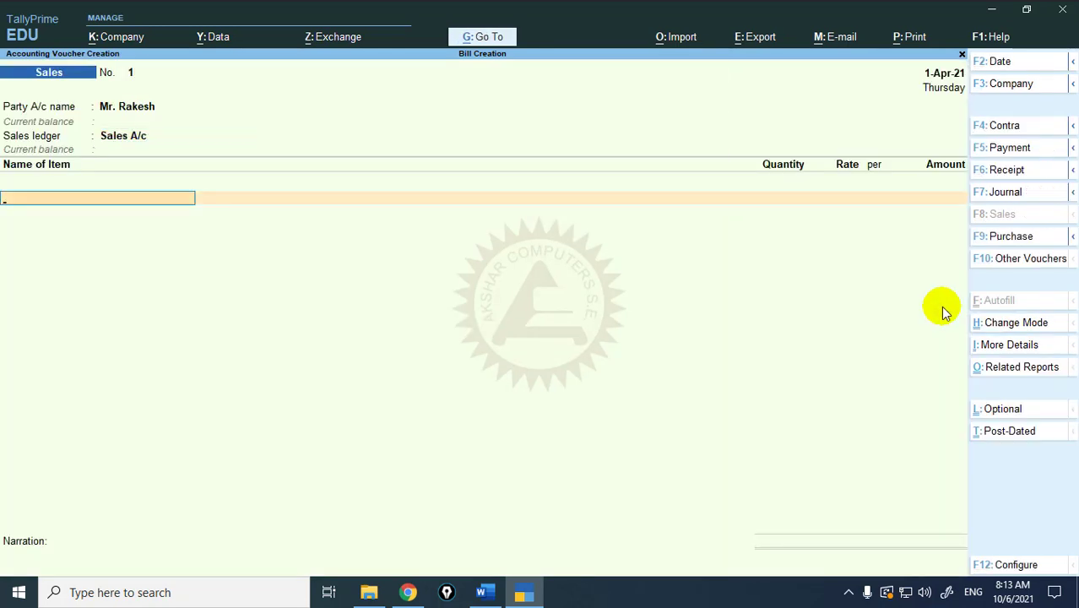
Add 5 Nos. of the item Computer at the sale document's rate of 37000 and end the sales voucher's item list
{"action": "type", "text": "com"}
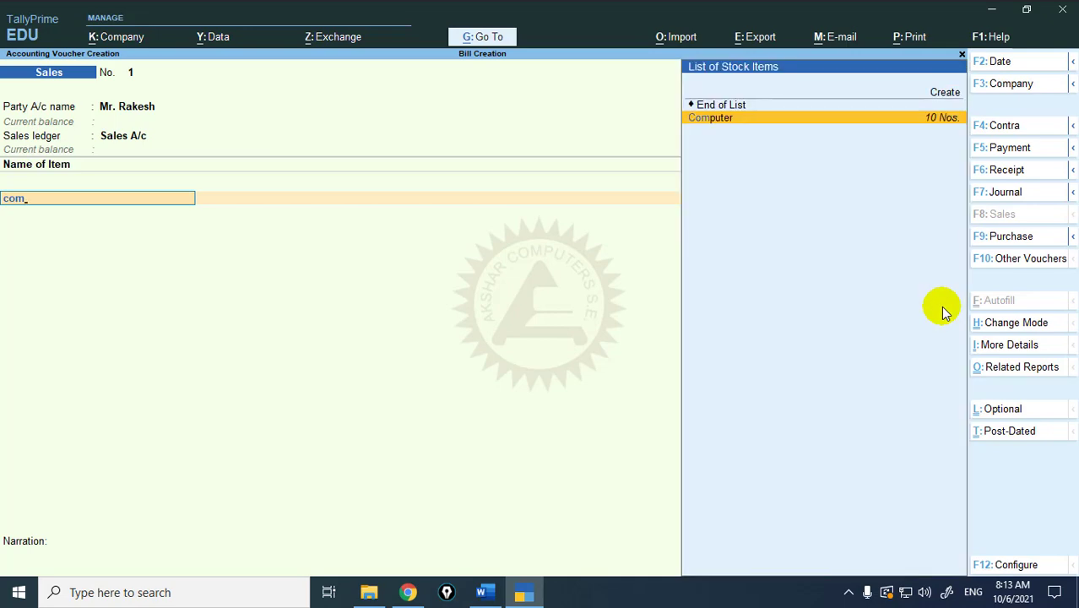
{"action": "key", "text": "Return"}
{"action": "type", "text": "5"}
{"action": "key", "text": "alt+Tab"}
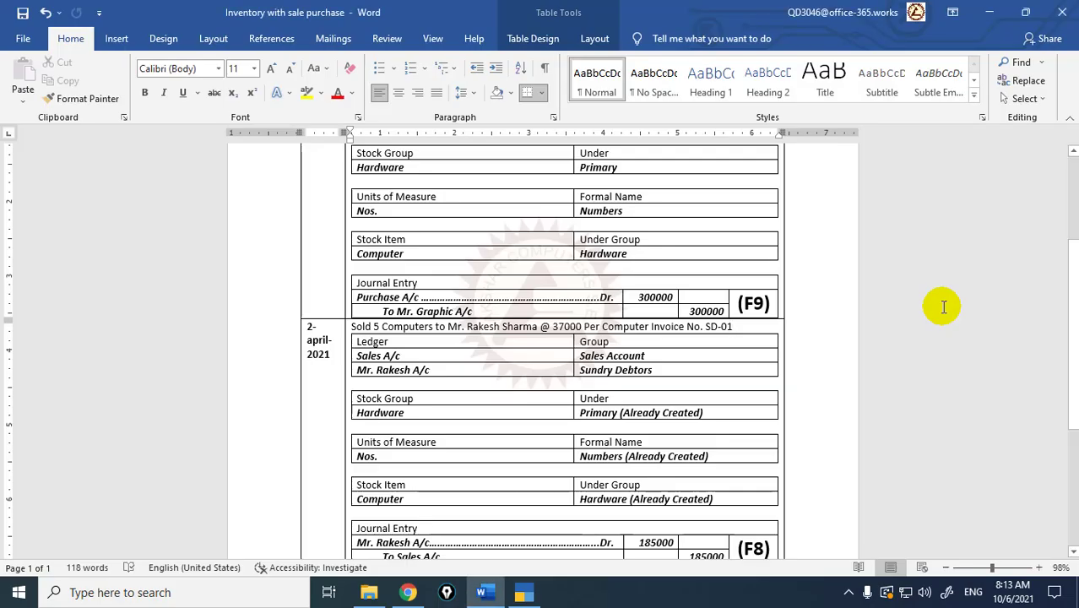
{"action": "scroll", "coordinate": [726, 396], "scroll_direction": "down", "scroll_amount": 1}
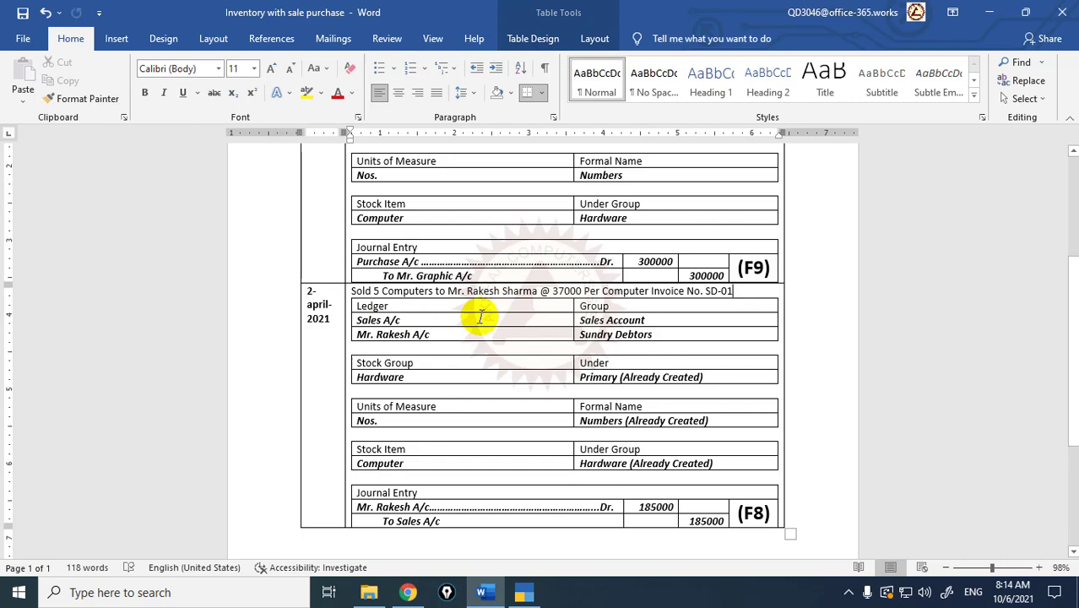
{"action": "key", "text": "alt+Tab"}
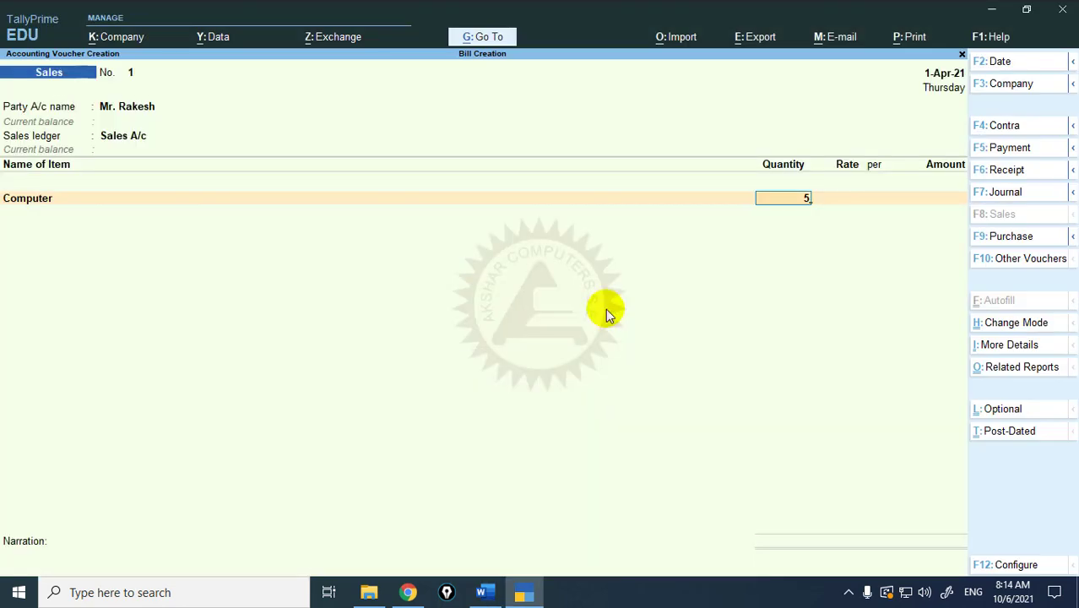
{"action": "key", "text": "Return"}
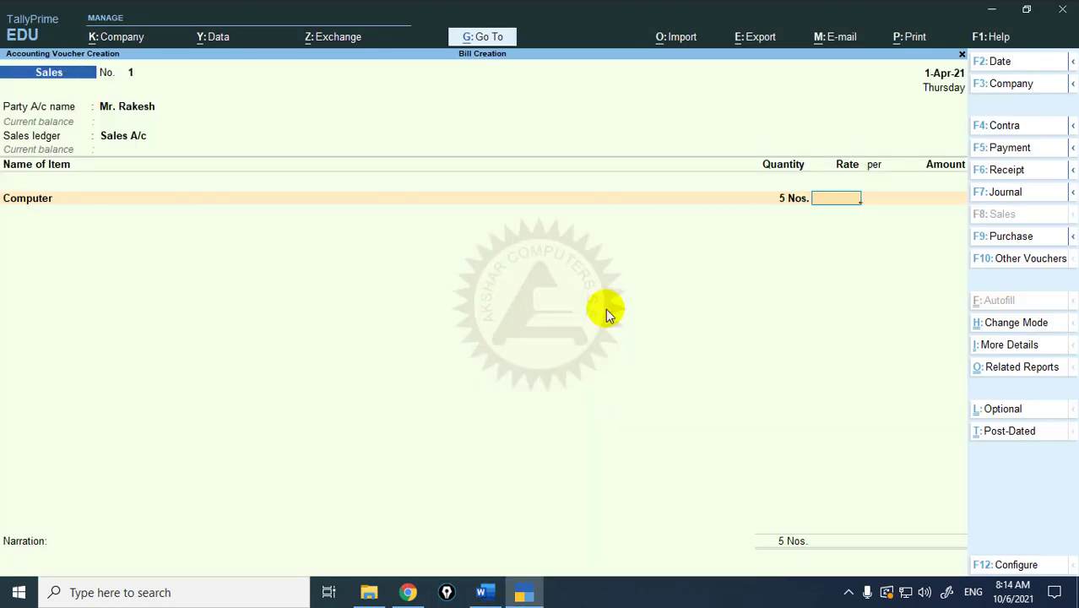
{"action": "type", "text": "37000"}
{"action": "key", "text": "Return"}
{"action": "key", "text": "Return"}
{"action": "key", "text": "Return"}
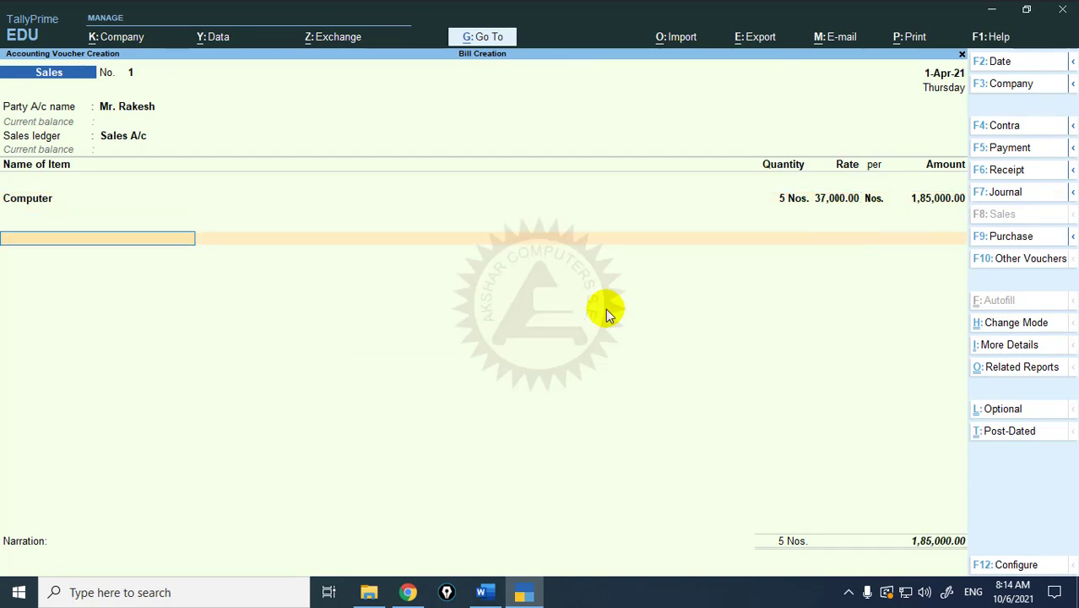
{"action": "key", "text": "Return"}
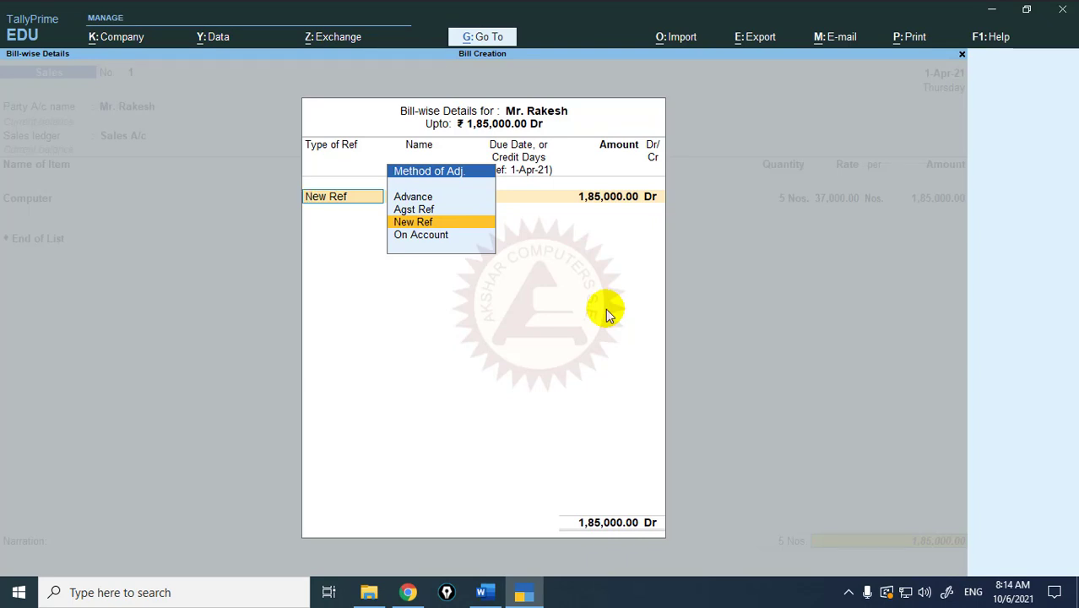
Allocate the sale amount to the new reference SD-01 with 25 credit days, save the sales voucher and leave voucher entry
{"action": "key", "text": "Return"}
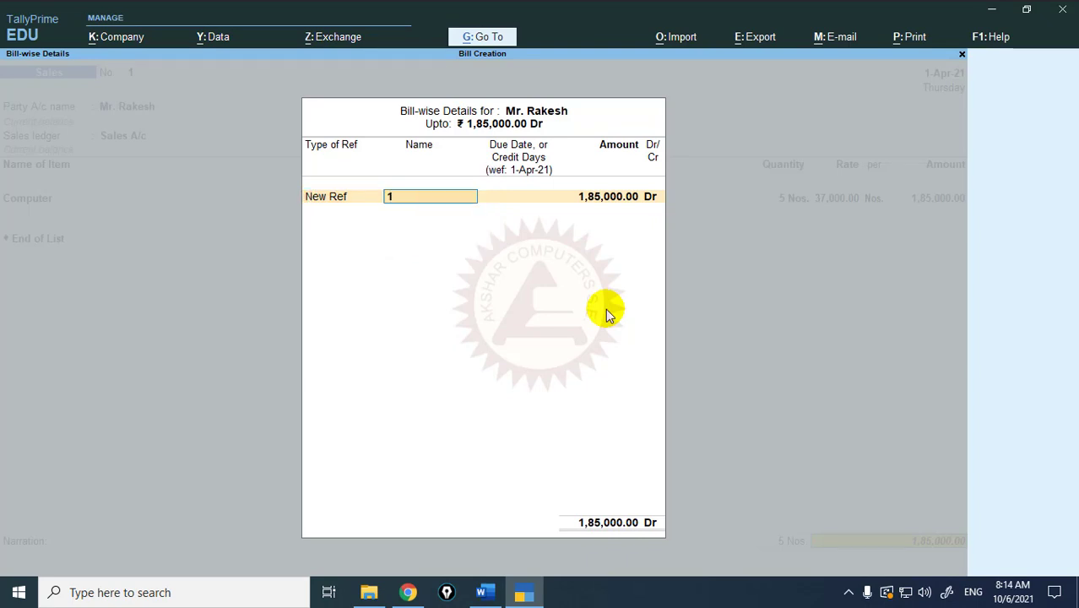
{"action": "type", "text": "SD-01"}
{"action": "key", "text": "Return"}
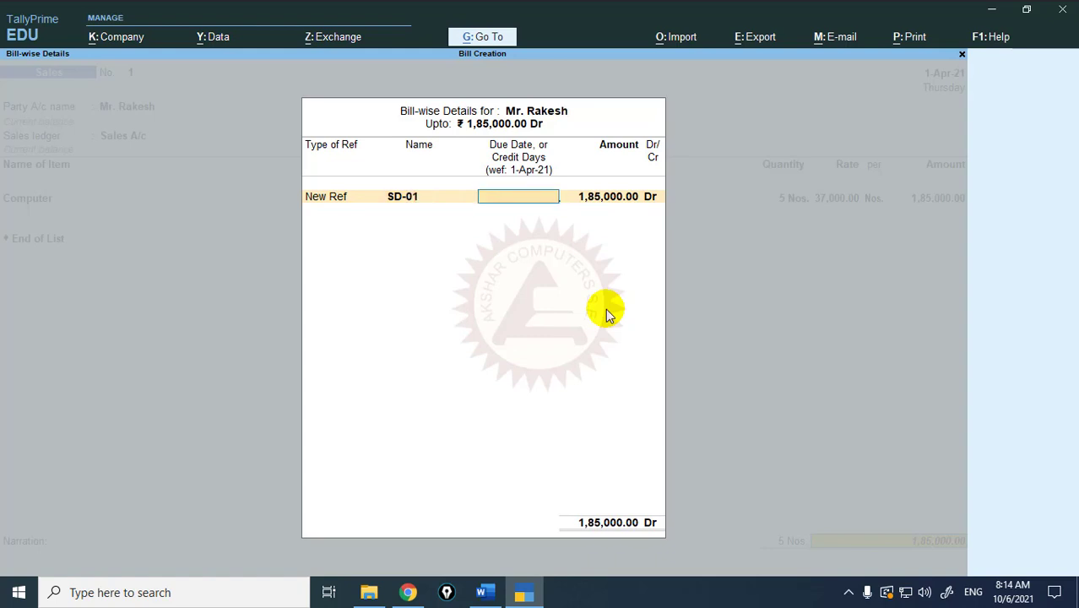
{"action": "type", "text": "25"}
{"action": "key", "text": "Return"}
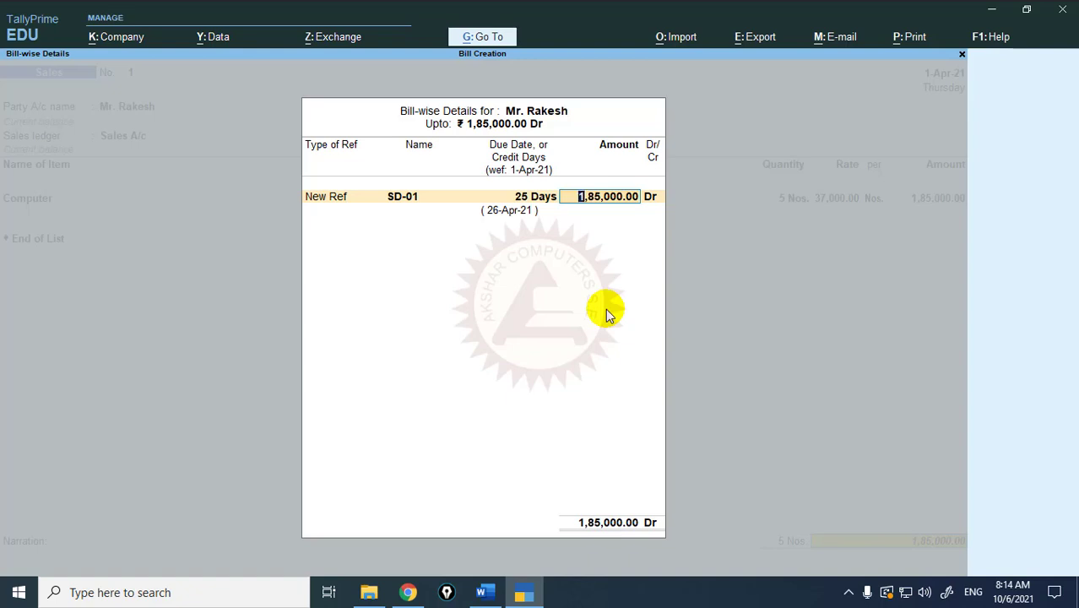
{"action": "key", "text": "Return"}
{"action": "key", "text": "Return"}
{"action": "key", "text": "Return"}
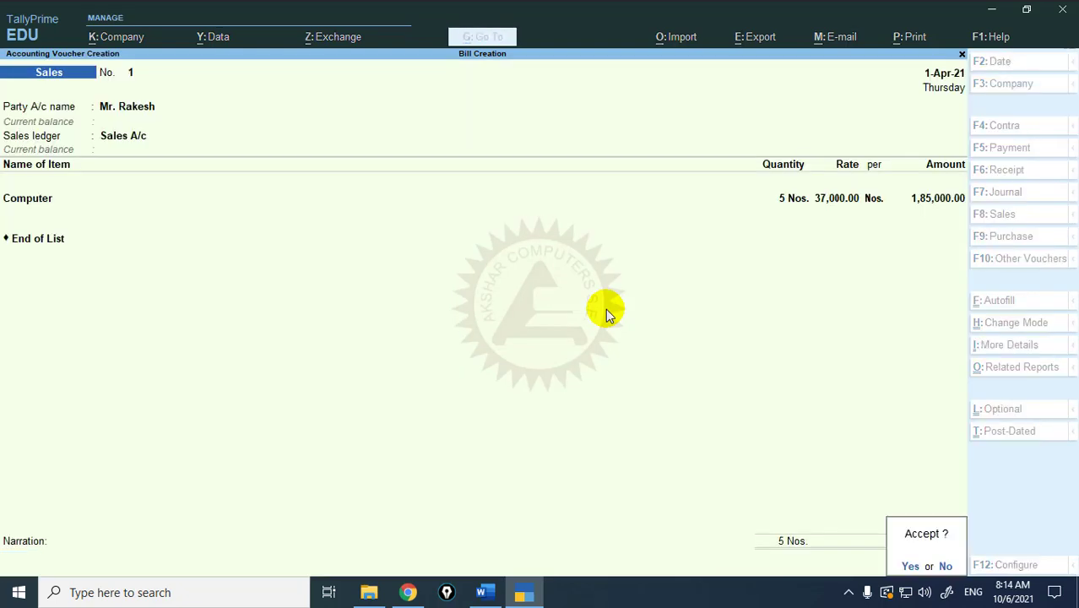
{"action": "key", "text": "Return"}
{"action": "key", "text": "Escape"}
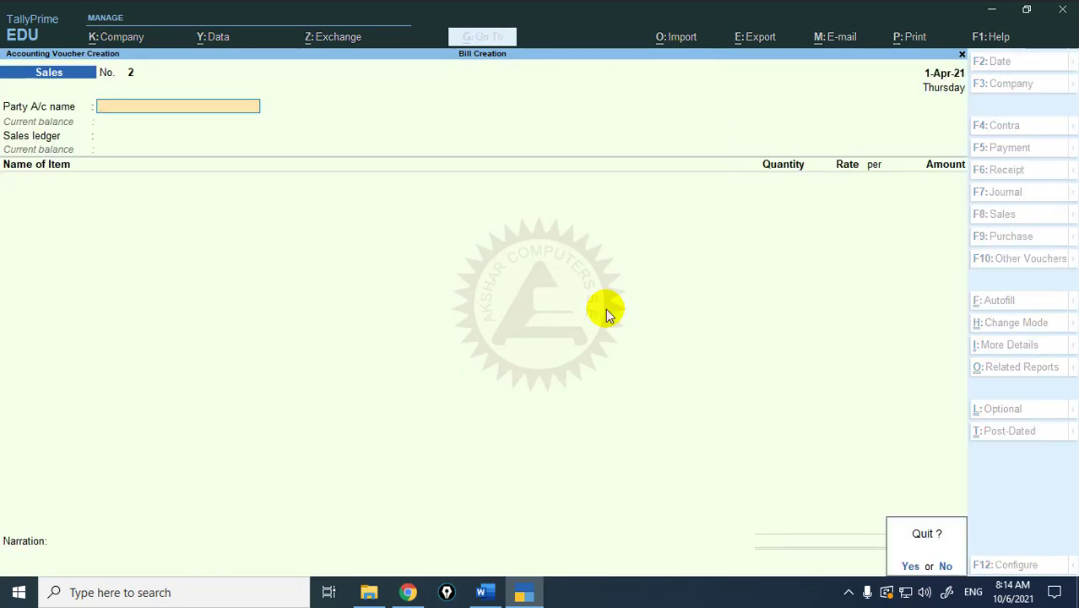
{"action": "key", "text": "Return"}
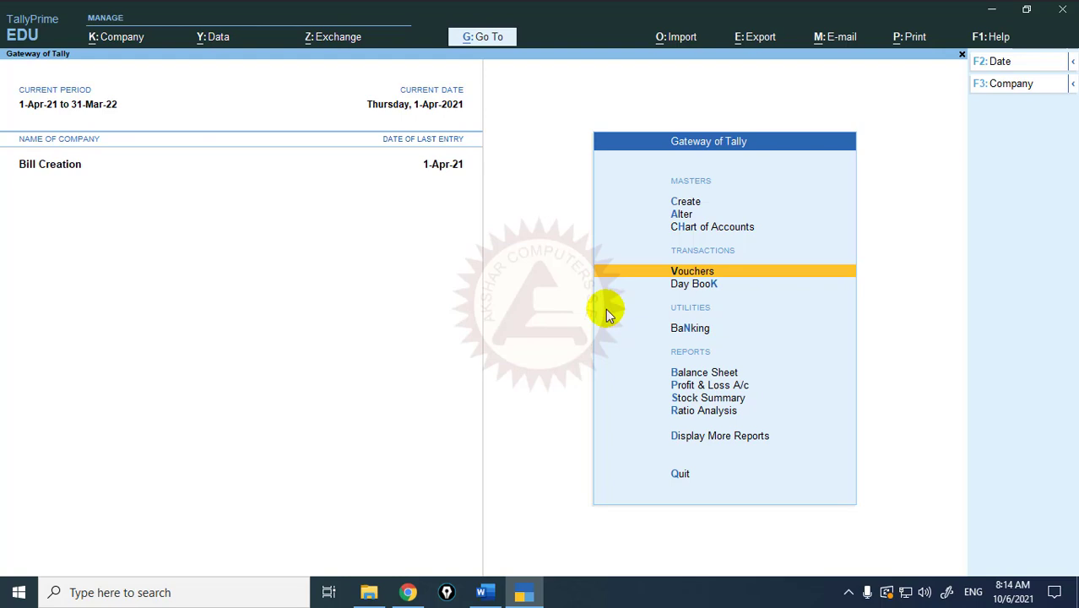
Open the outstanding receivables report and expand the pending bill SD-01 to examine its voucher and item details
{"action": "key", "text": "d"}
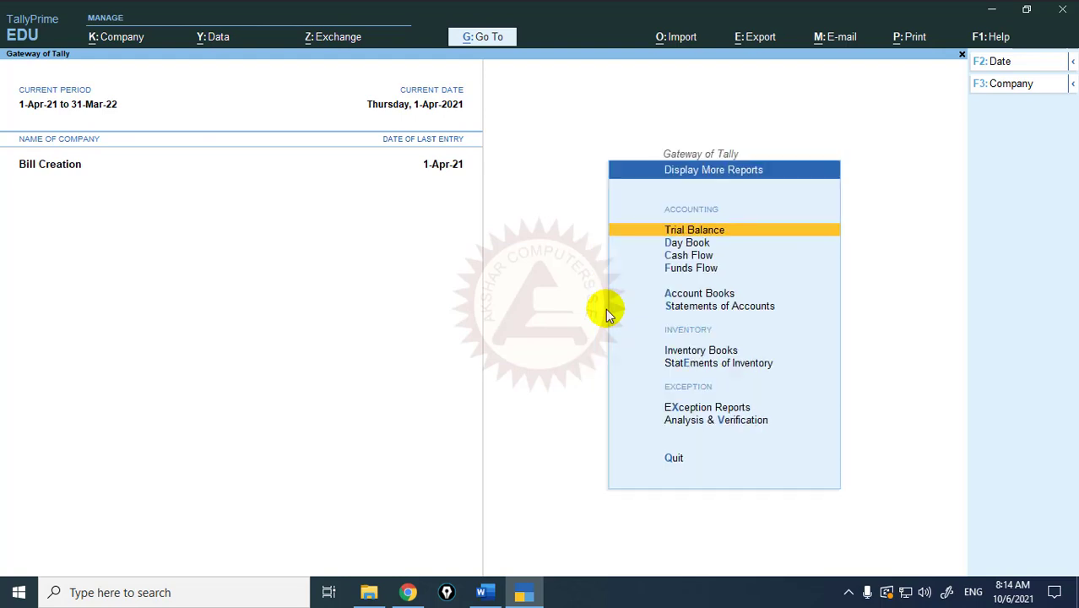
{"action": "key", "text": "Escape"}
{"action": "key", "text": "Return"}
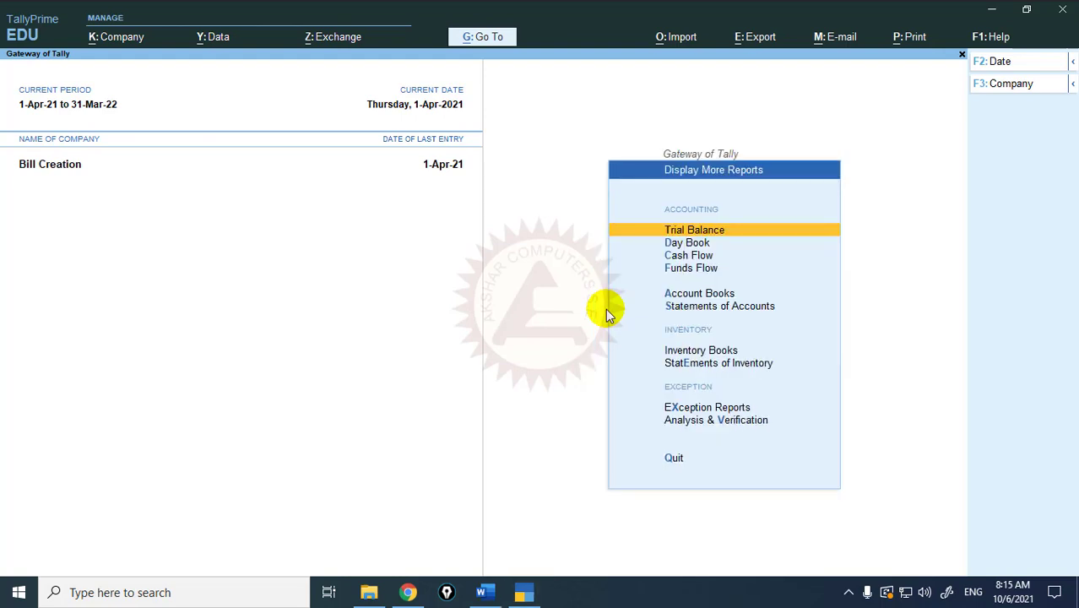
{"action": "key", "text": "Down"}
{"action": "key", "text": "Down"}
{"action": "key", "text": "Down"}
{"action": "key", "text": "Down"}
{"action": "key", "text": "Down"}
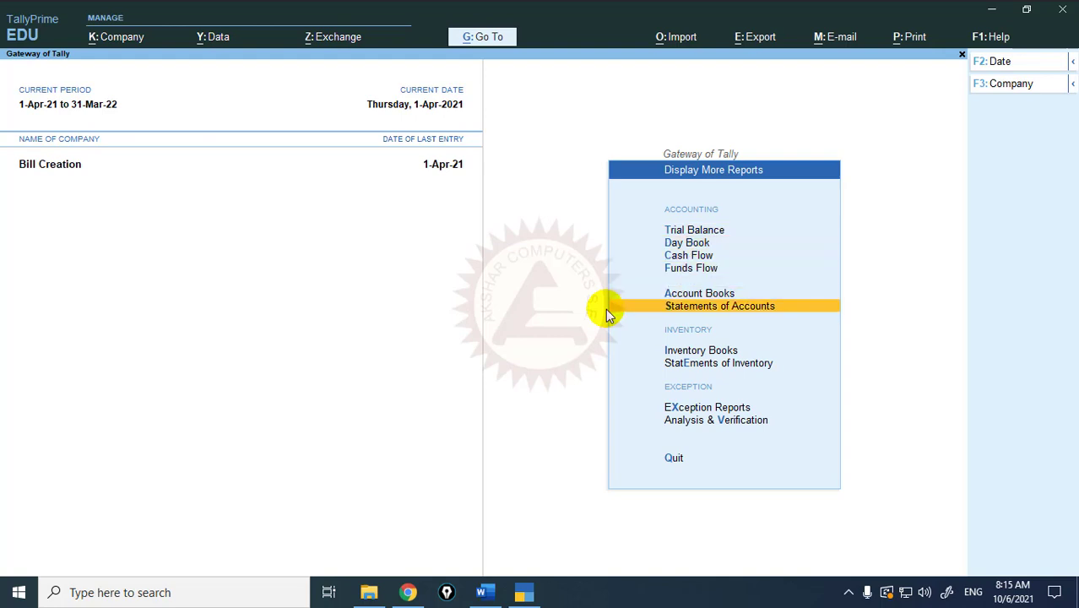
{"action": "key", "text": "Return"}
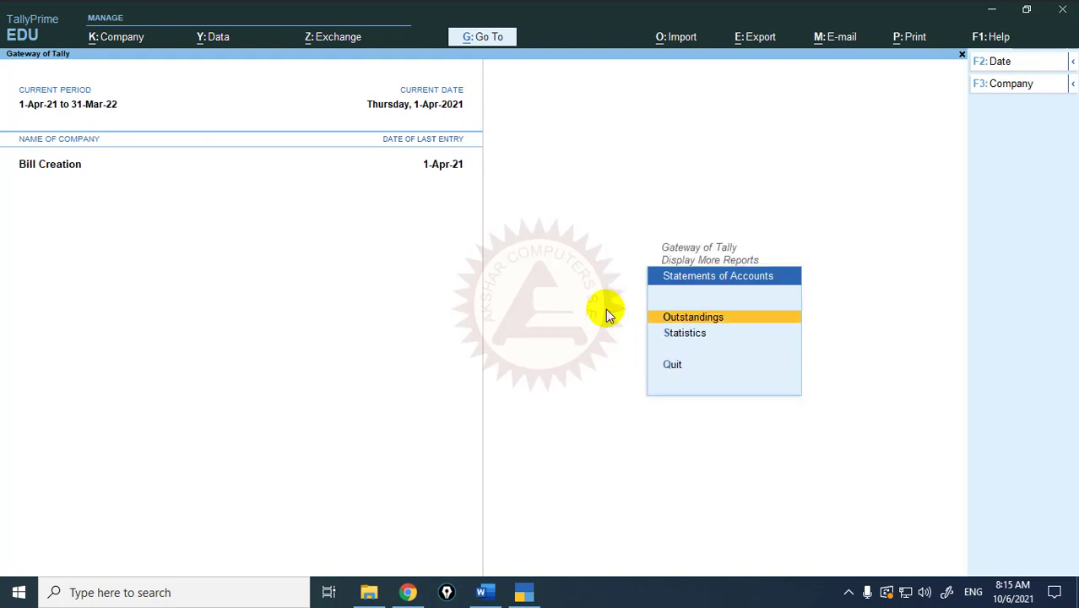
{"action": "key", "text": "Return"}
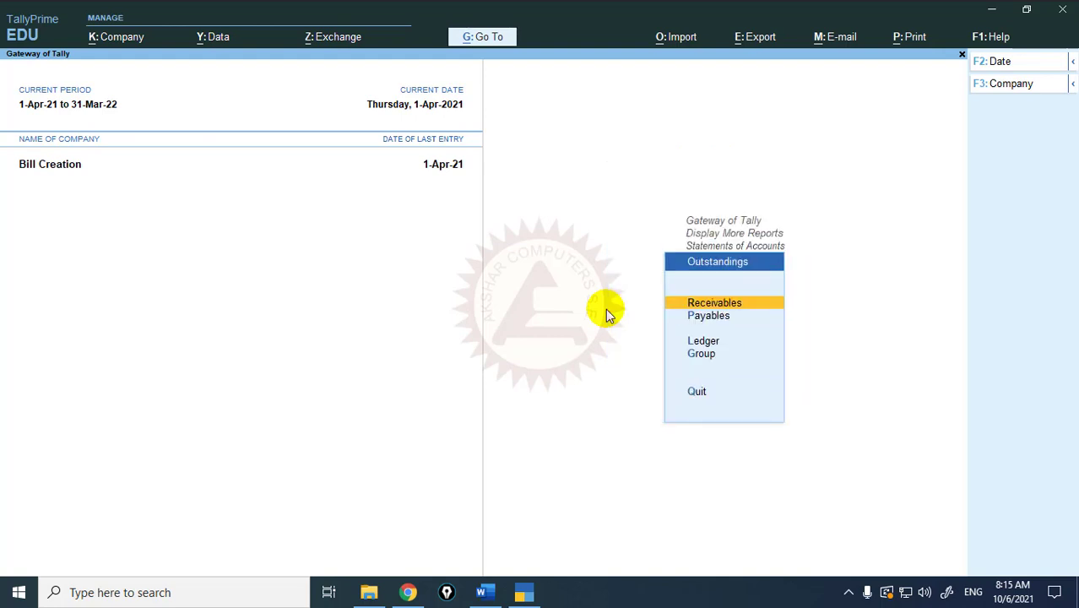
{"action": "key", "text": "Return"}
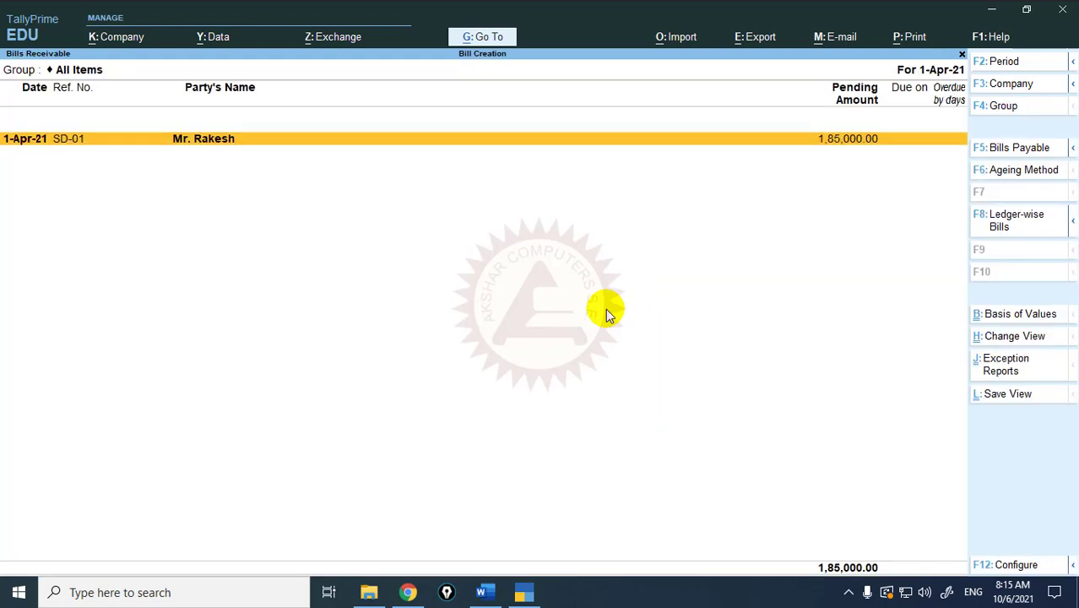
{"action": "key", "text": "alt+F5"}
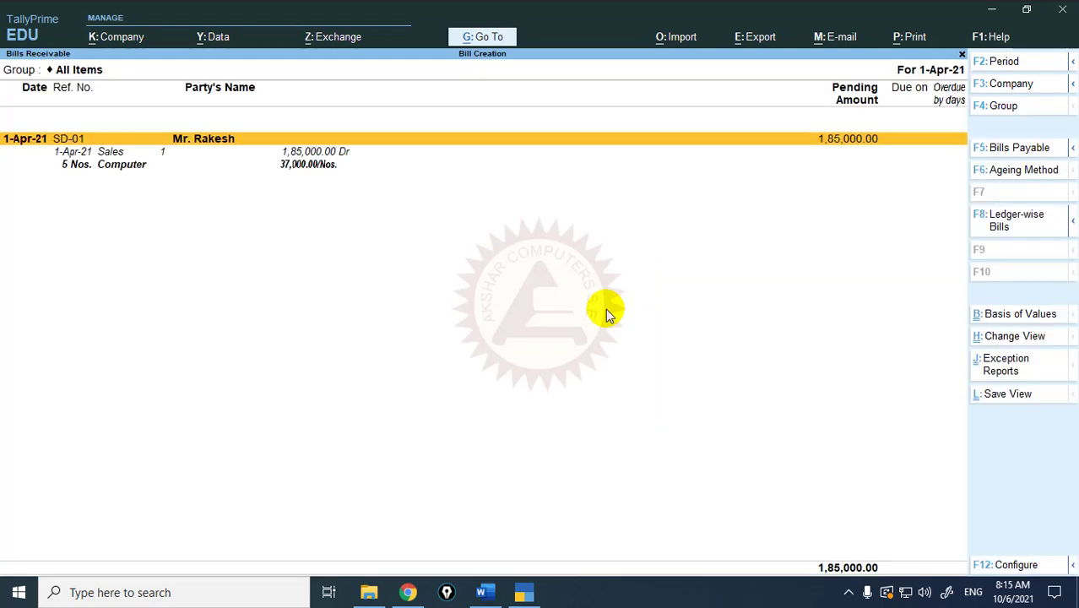
Examine the outstanding payables report for the supplier's pending bill and return to the Gateway of Tally
{"action": "key", "text": "Escape"}
{"action": "key", "text": "Down"}
{"action": "key", "text": "Return"}
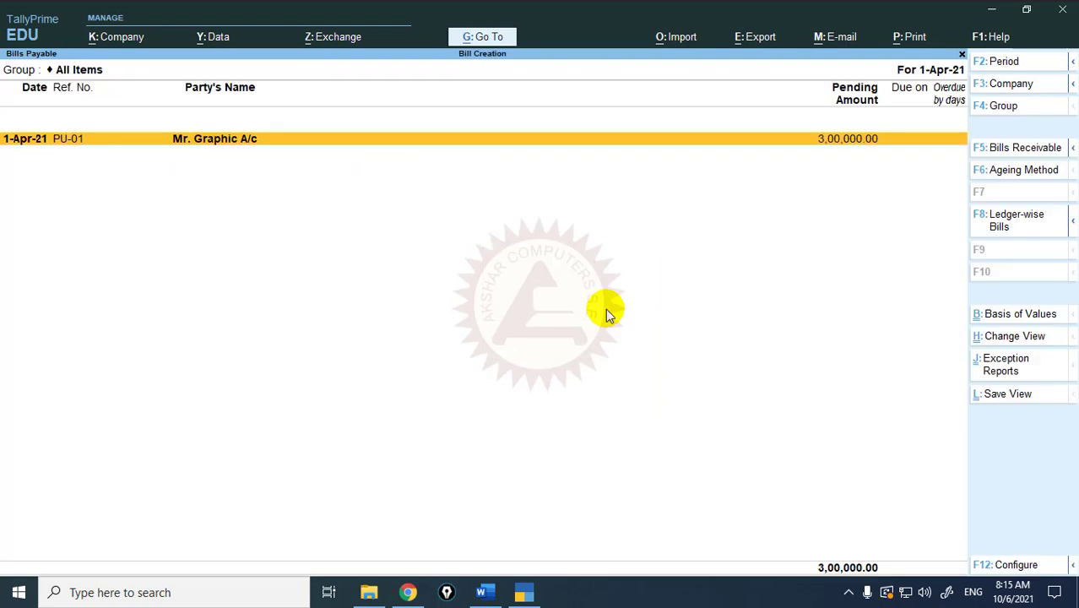
{"action": "key", "text": "Escape"}
{"action": "key", "text": "Escape"}
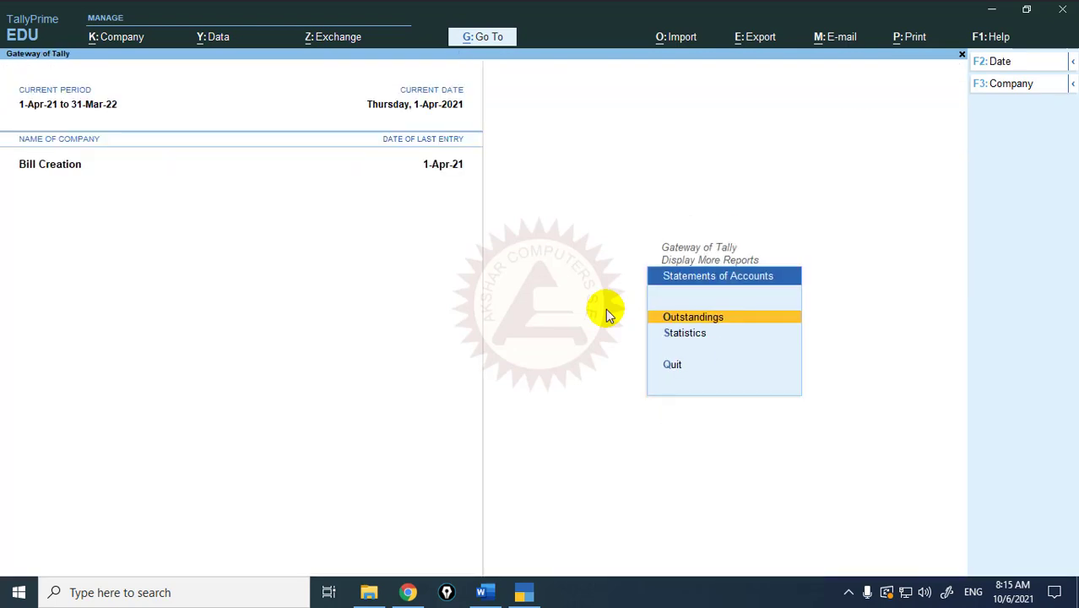
{"action": "key", "text": "Escape"}
{"action": "key", "text": "Escape"}
{"action": "key", "text": "Escape"}
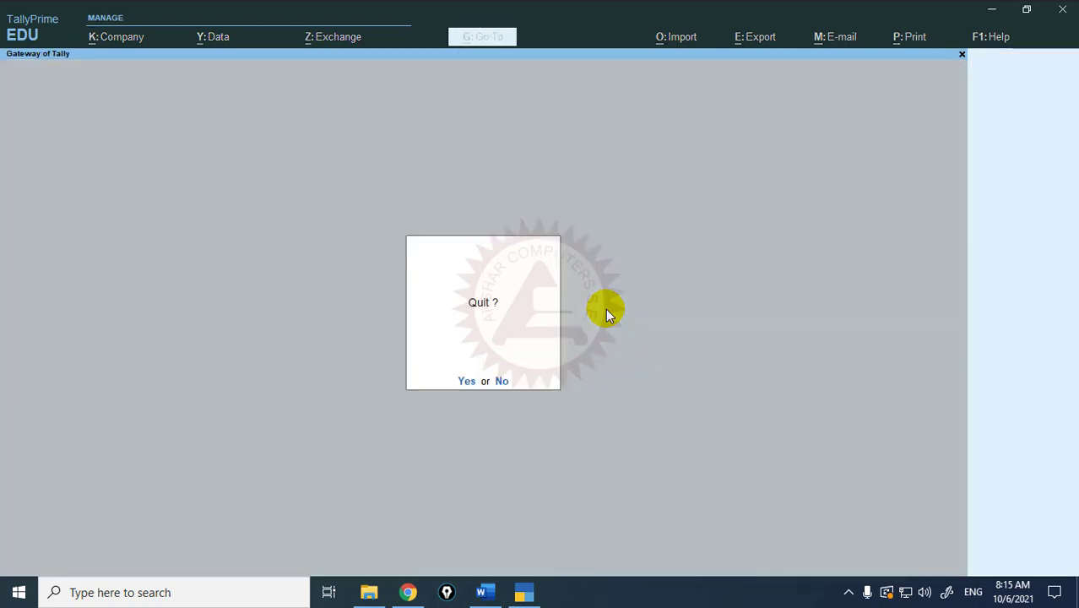
{"action": "key", "text": "Escape"}
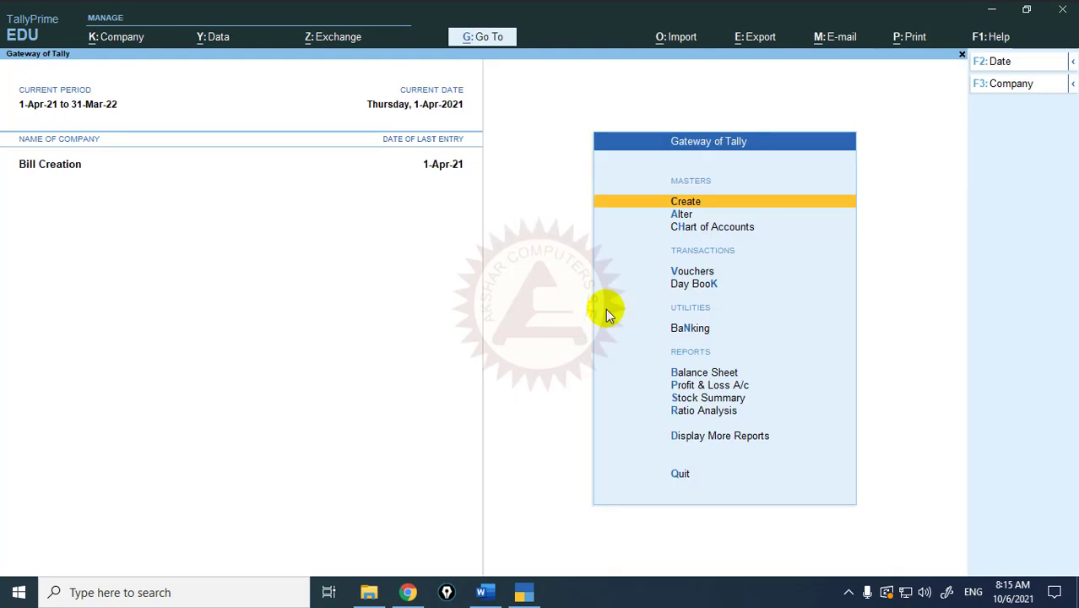
Start a payment voucher and debit the purchase supplier's ledger with 200000
{"action": "key", "text": "v"}
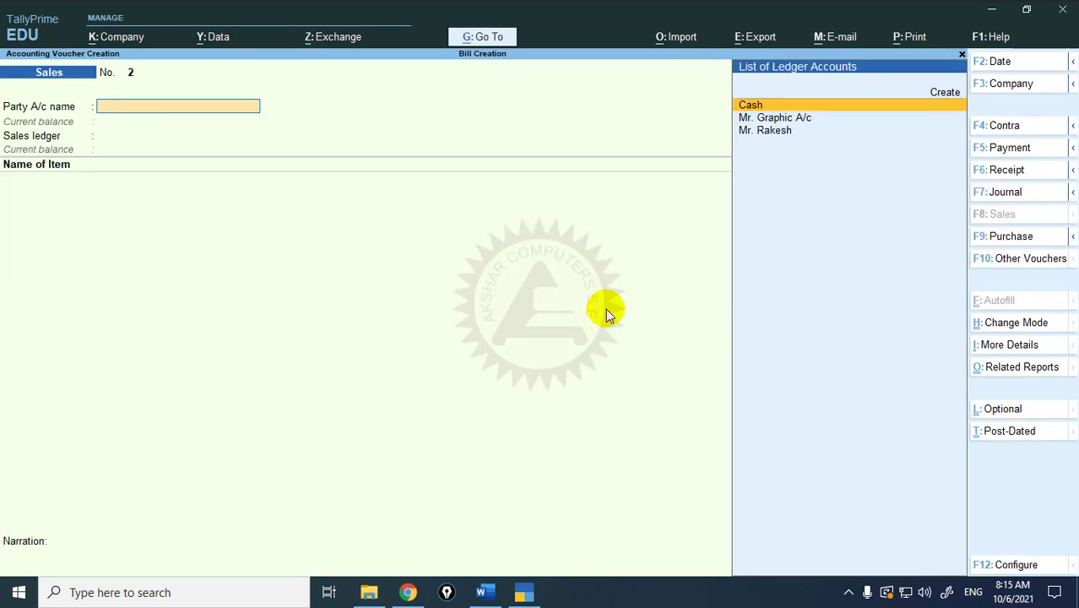
{"action": "key", "text": "F5"}
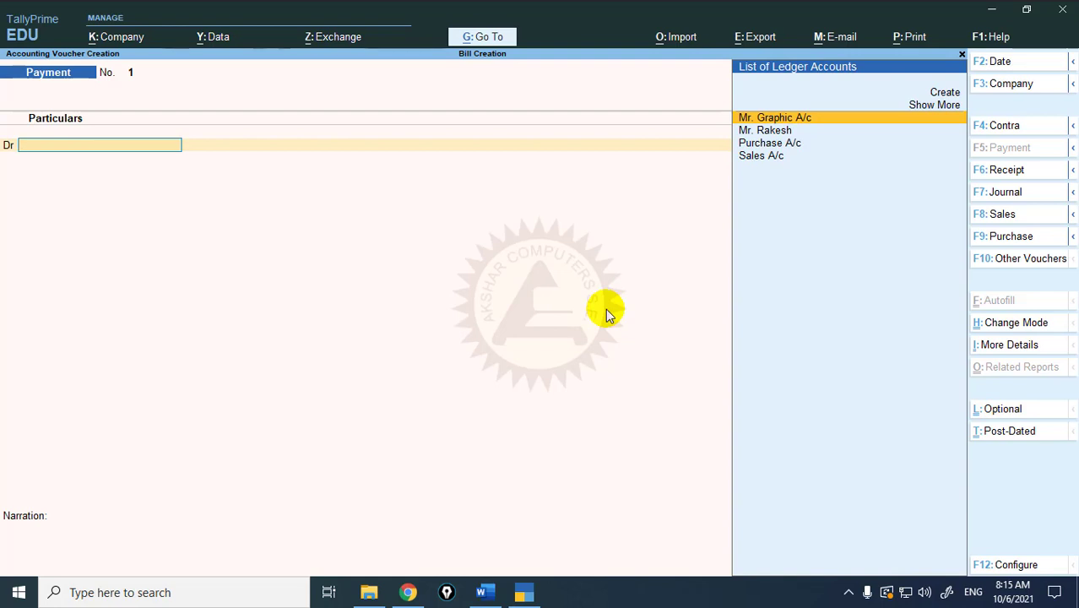
{"action": "key", "text": "Return"}
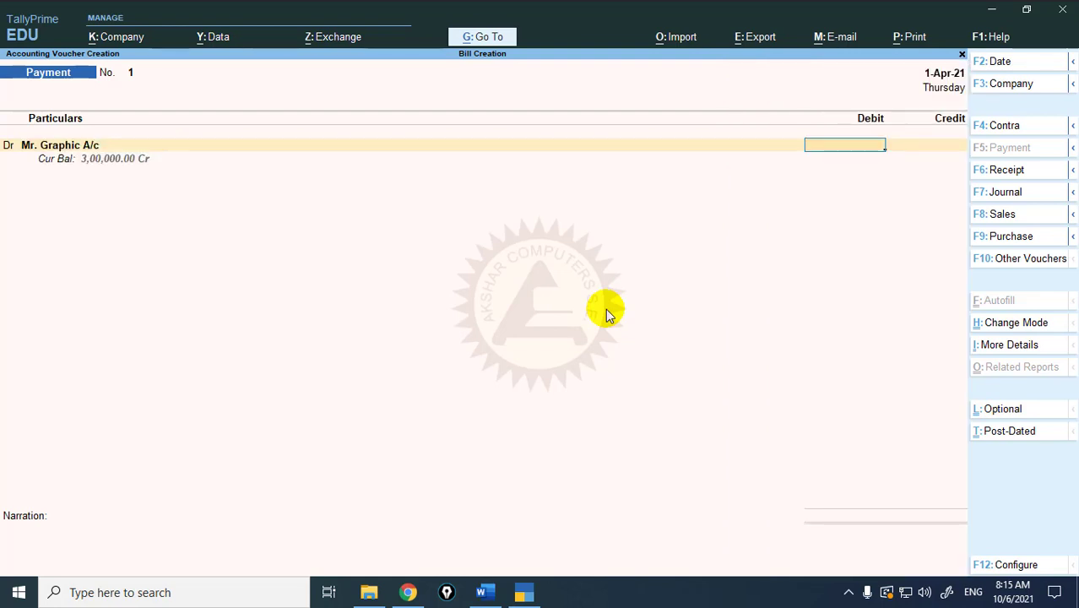
{"action": "type", "text": "2,00,00"}
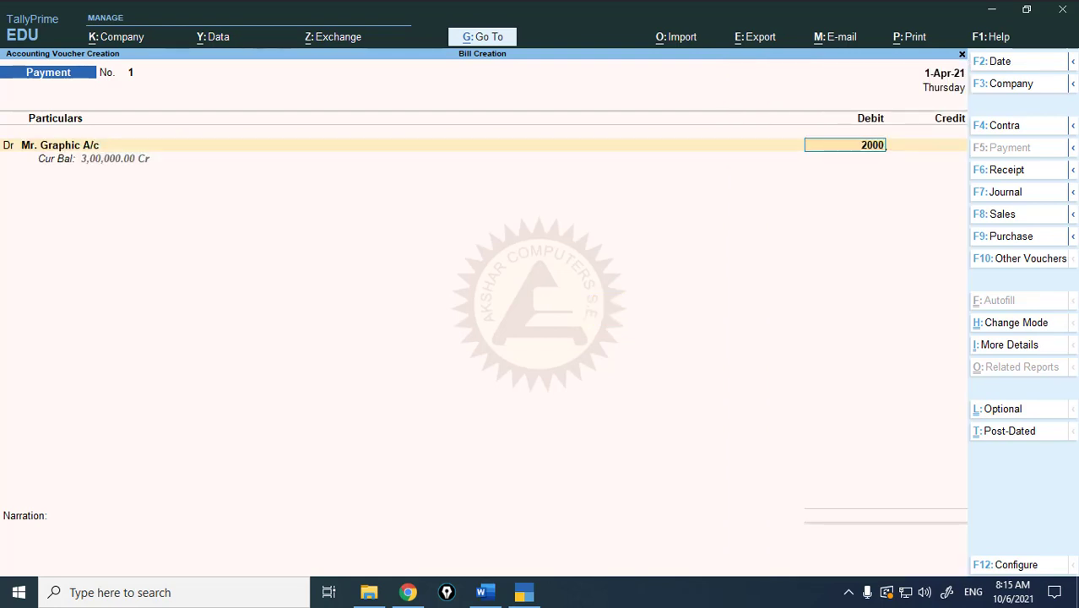
{"action": "type", "text": "00"}
{"action": "key", "text": "Return"}
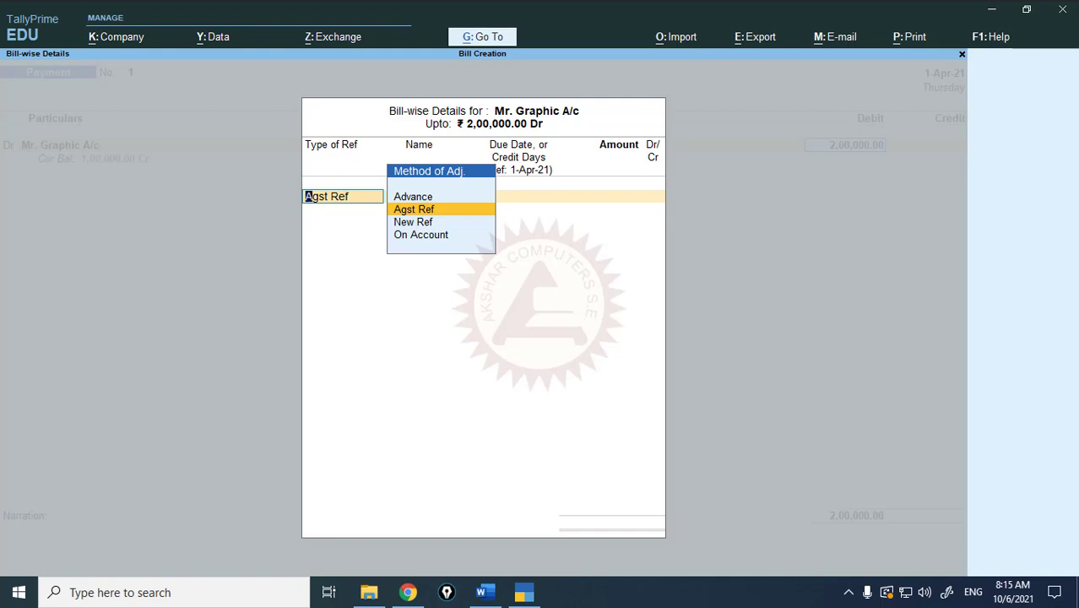
Allocate the full payment amount as Agst Ref to the supplier's pending bill PU-01
{"action": "key", "text": "Return"}
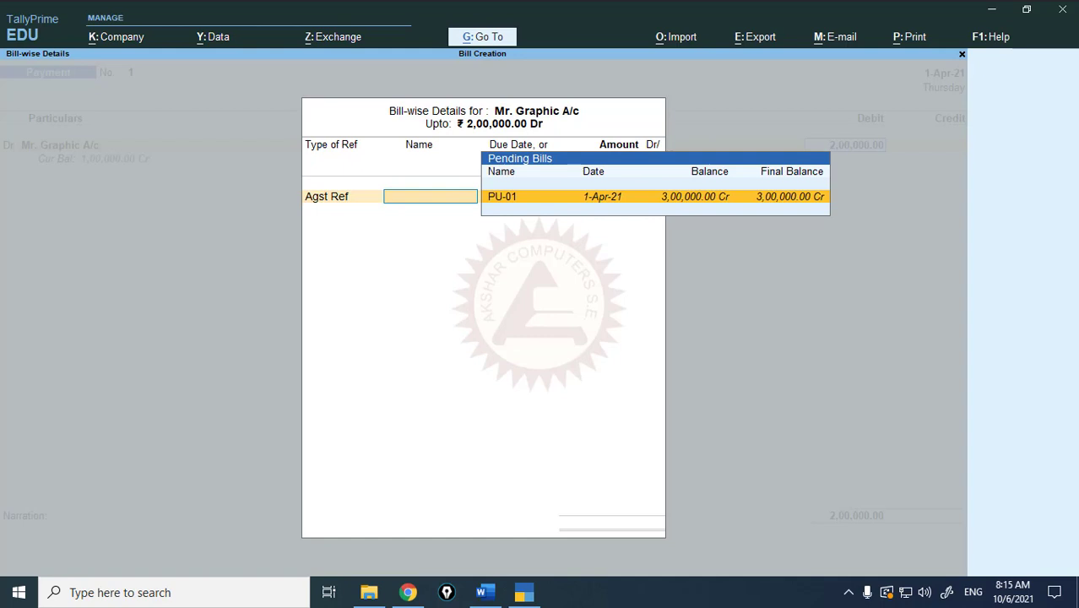
{"action": "key", "text": "Return"}
{"action": "key", "text": "Return"}
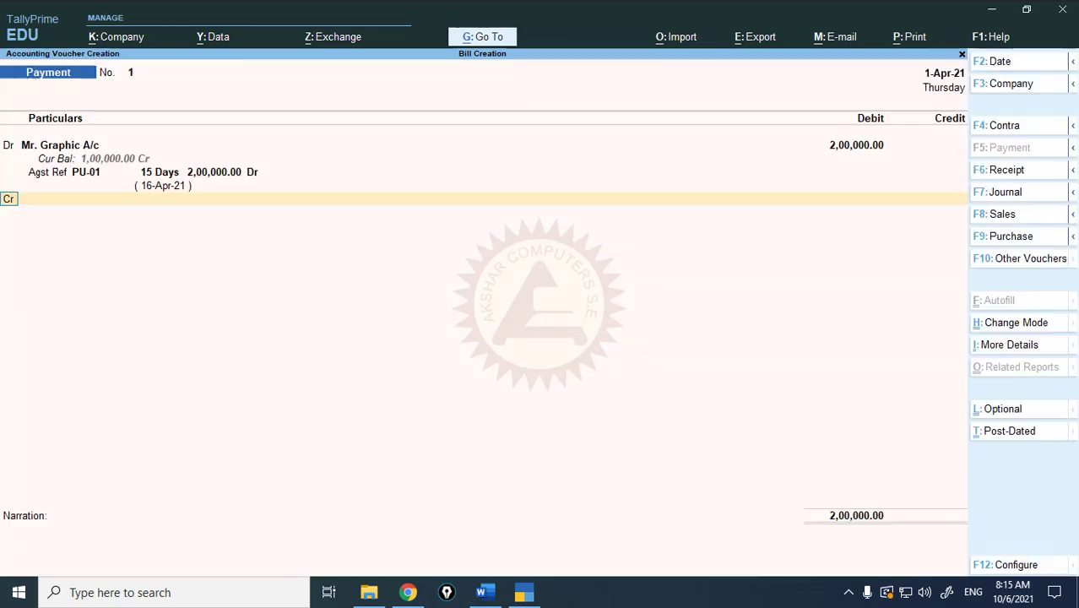
Credit Cash with the full payment amount, leave the narration blank and save the payment voucher
{"action": "key", "text": "Return"}
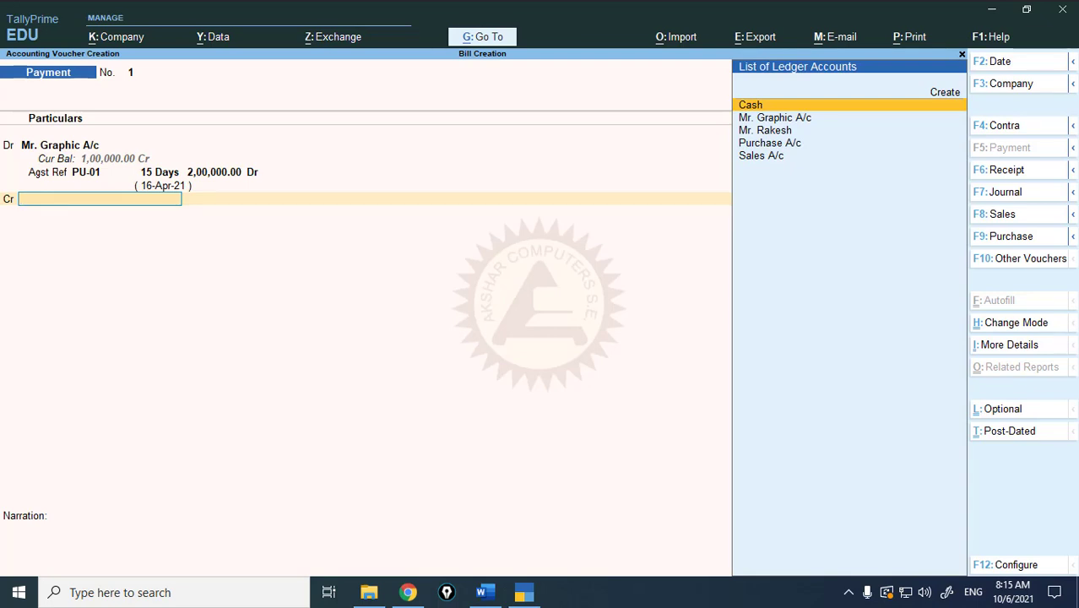
{"action": "type", "text": "Cash"}
{"action": "key", "text": "Return"}
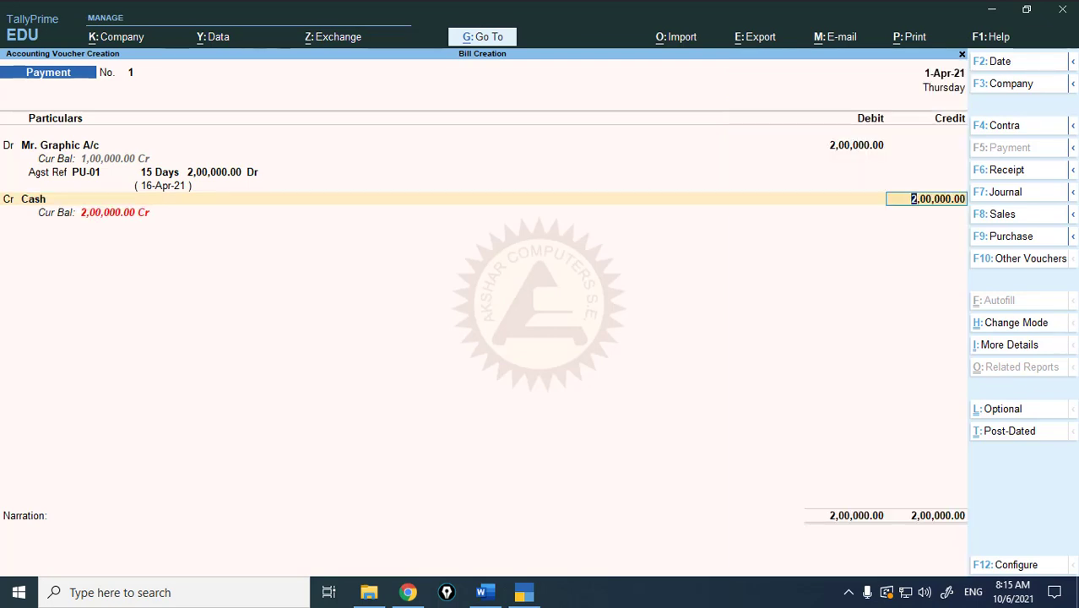
{"action": "key", "text": "Return"}
{"action": "key", "text": "Return"}
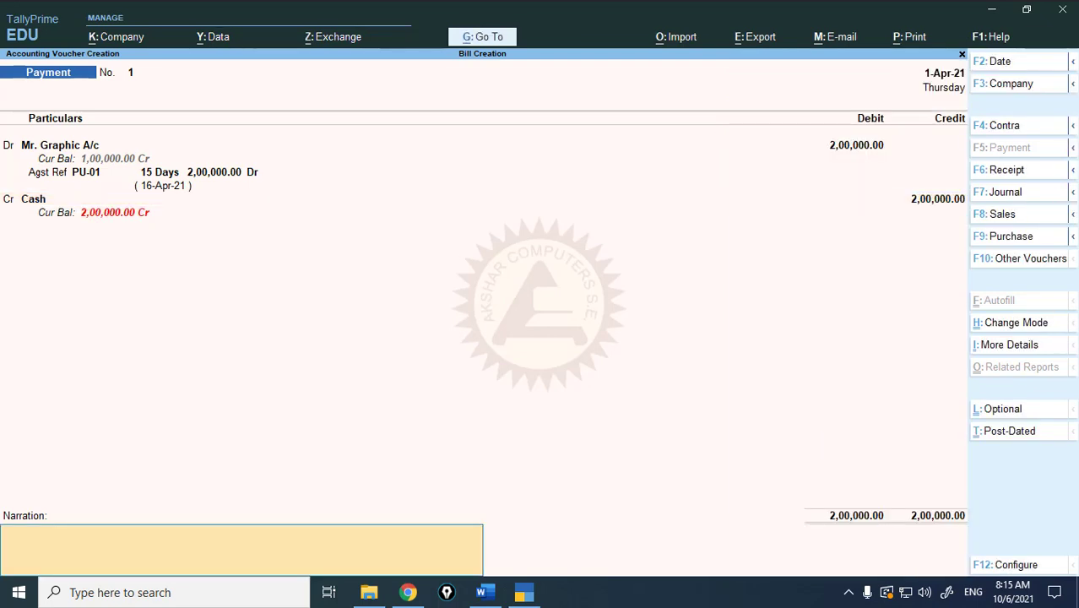
{"action": "key", "text": "Return"}
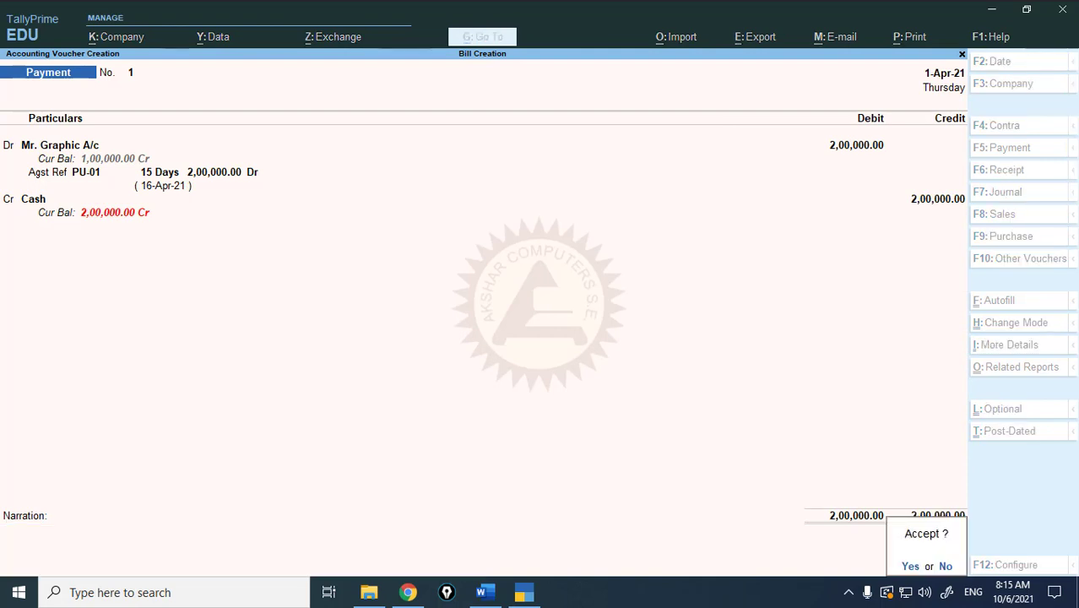
{"action": "key", "text": "Return"}
Start a receipt voucher and credit the sales customer's ledger with 185000
{"action": "key", "text": "F6"}
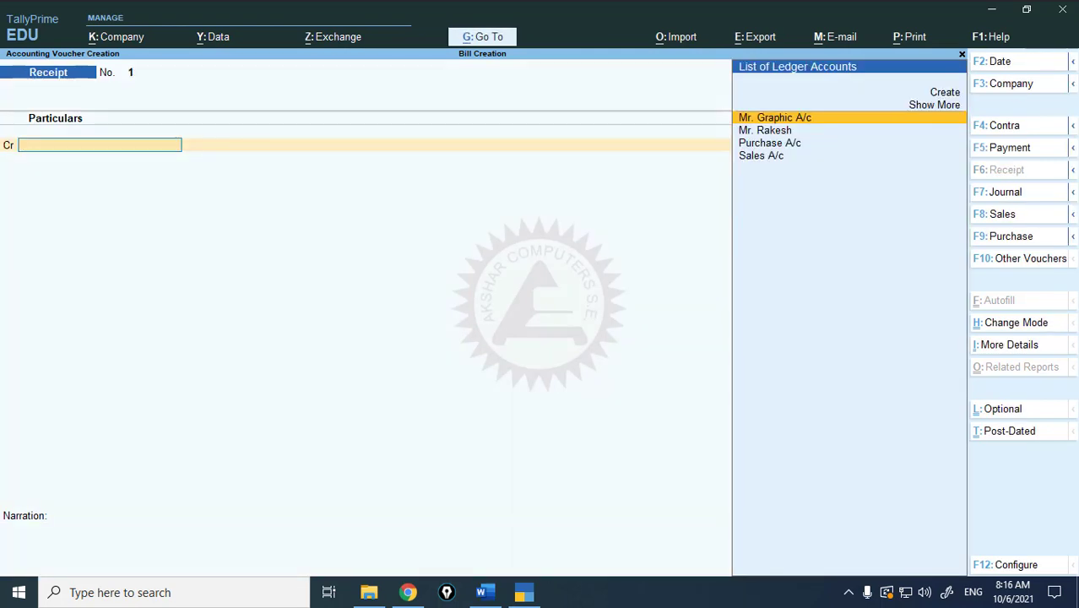
{"action": "key", "text": "Down"}
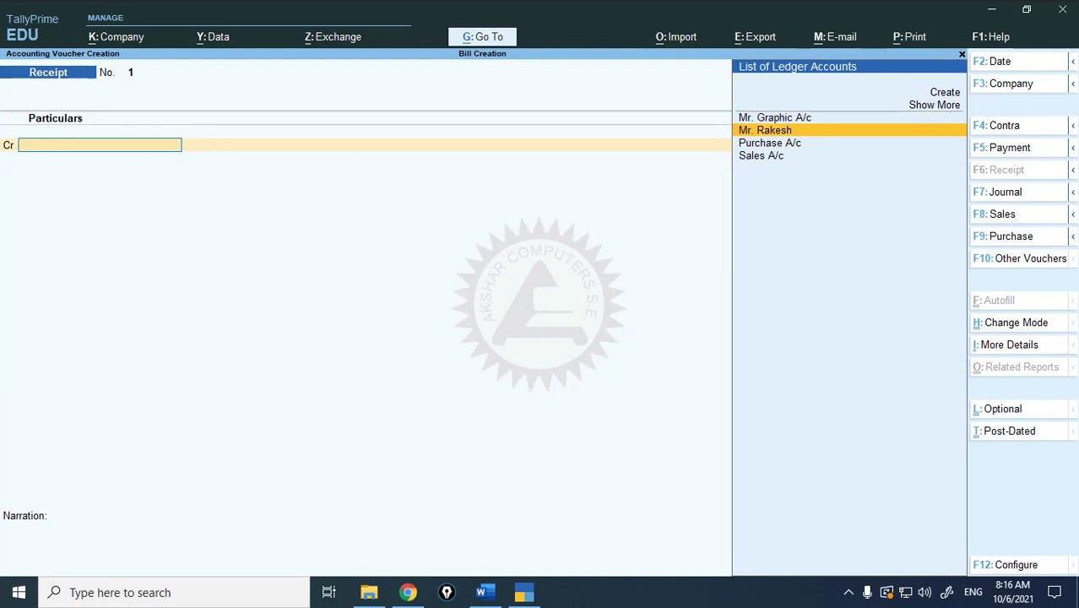
{"action": "key", "text": "Return"}
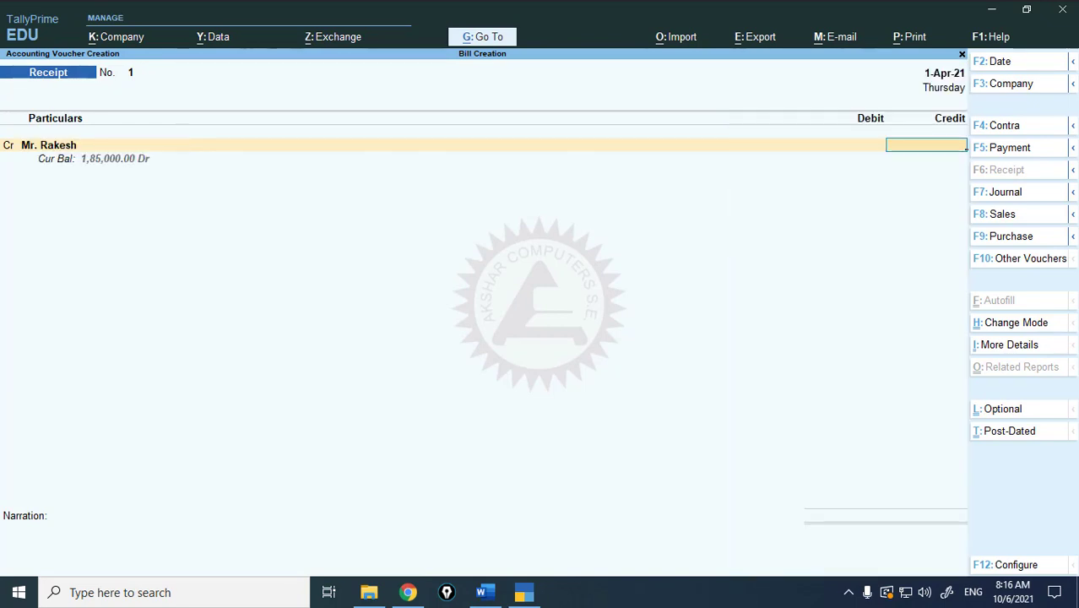
{"action": "type", "text": "185000"}
{"action": "key", "text": "Return"}
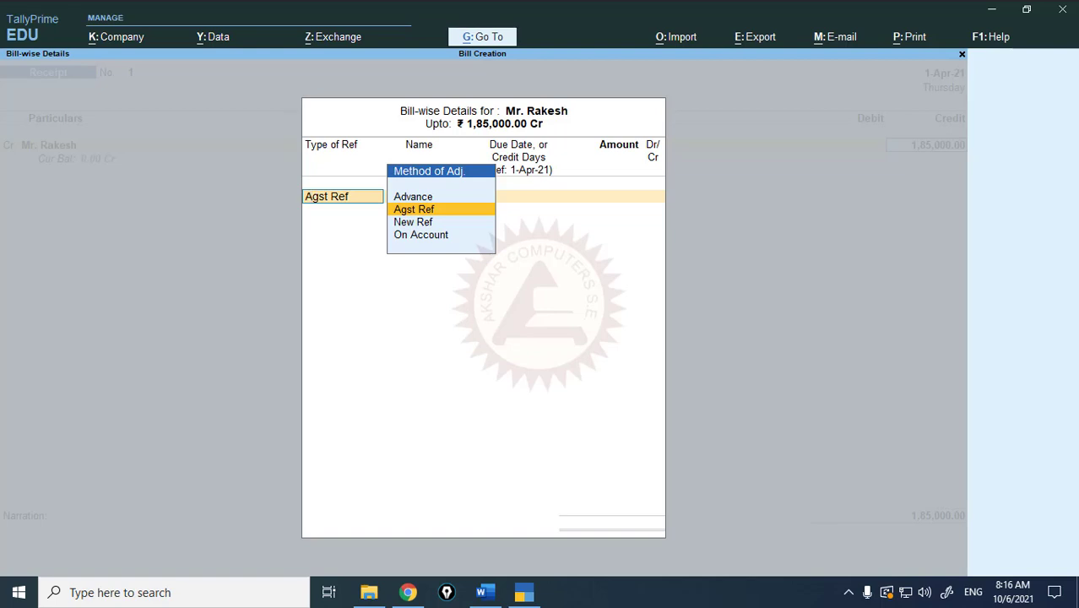
Allocate the full receipt amount as Agst Ref to the customer's pending bill SD-01
{"action": "key", "text": "Return"}
{"action": "key", "text": "Return"}
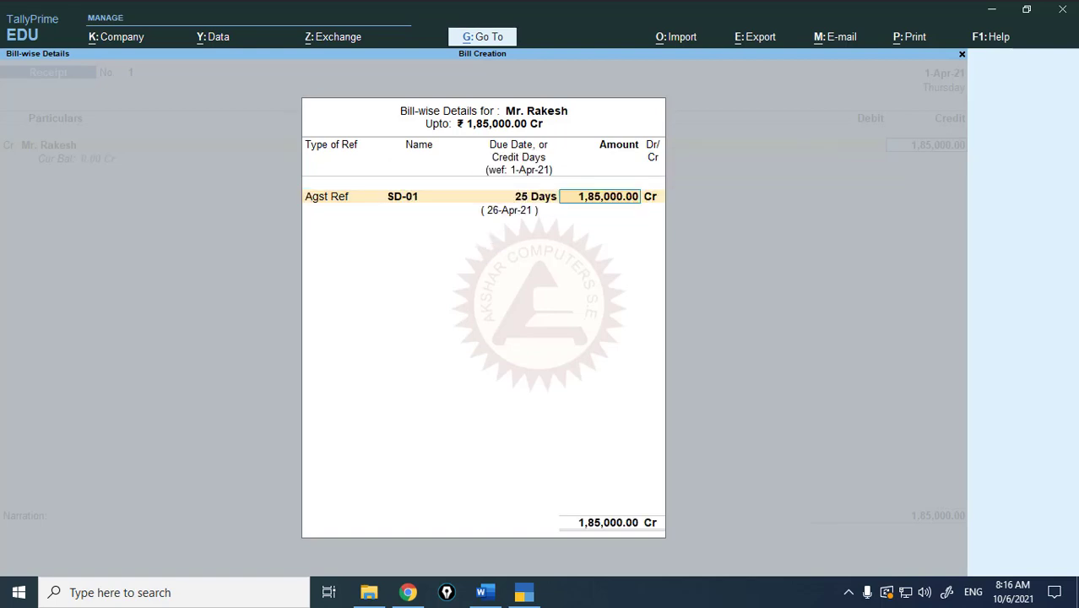
{"action": "key", "text": "Return"}
{"action": "key", "text": "Return"}
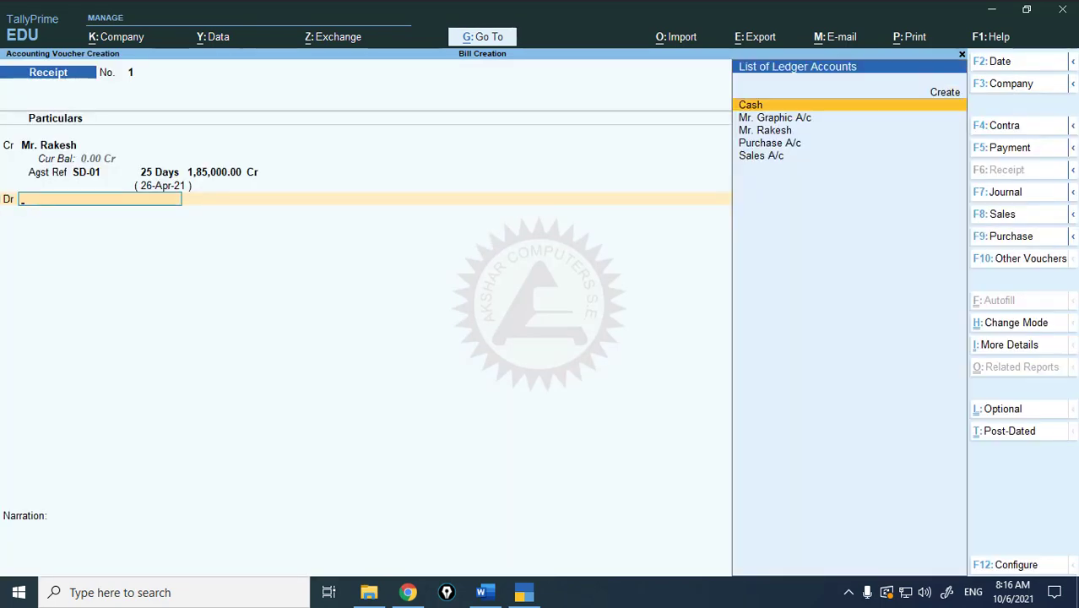
Debit Cash with the full receipt amount, save the receipt voucher and return to the Gateway of Tally
{"action": "type", "text": "Cash"}
{"action": "key", "text": "Return"}
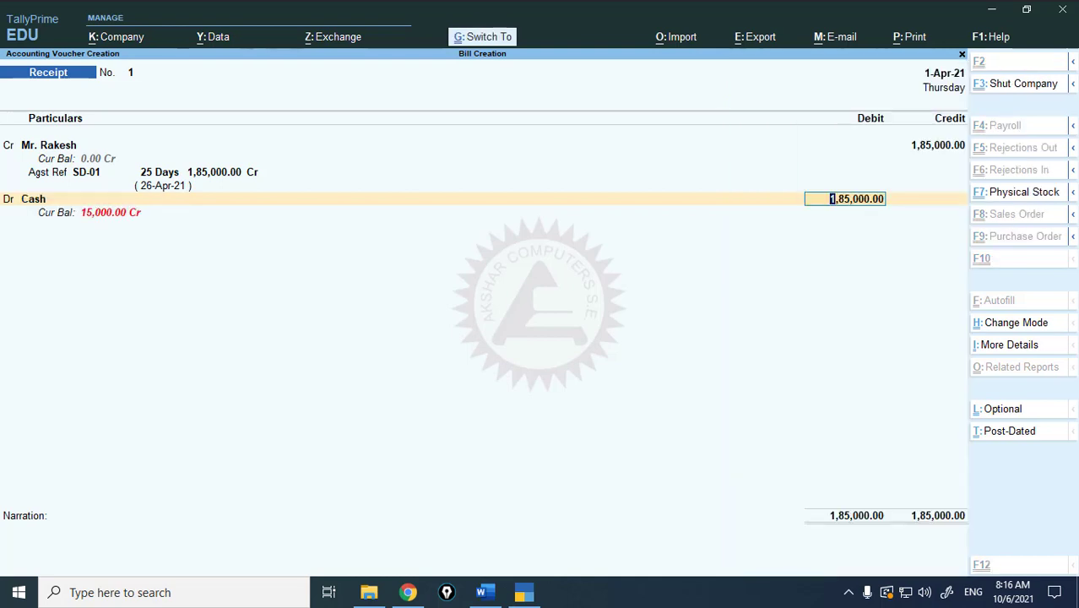
{"action": "key", "text": "ctrl+a"}
{"action": "key", "text": "Escape"}
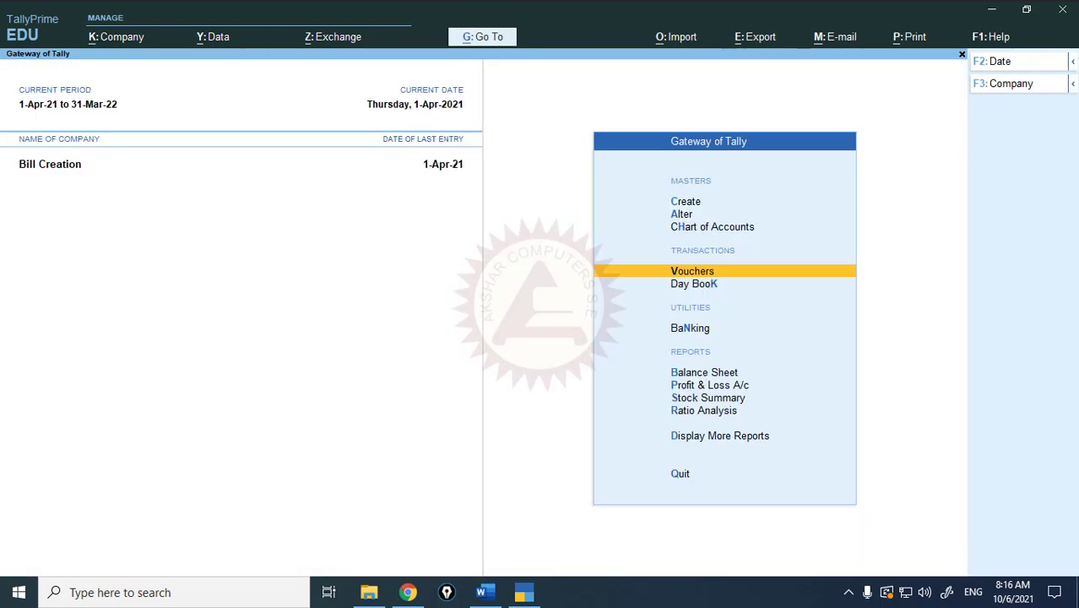
Open the Day Book in detailed format and configure it to show bill-wise details and inventory details
{"action": "key", "text": "d"}
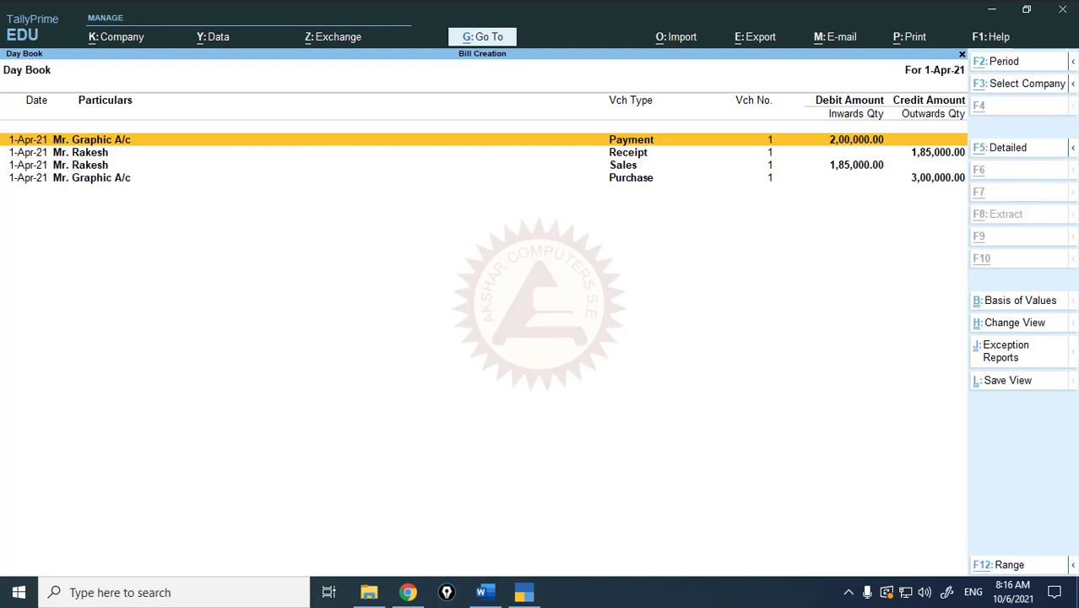
{"action": "key", "text": "alt+F5"}
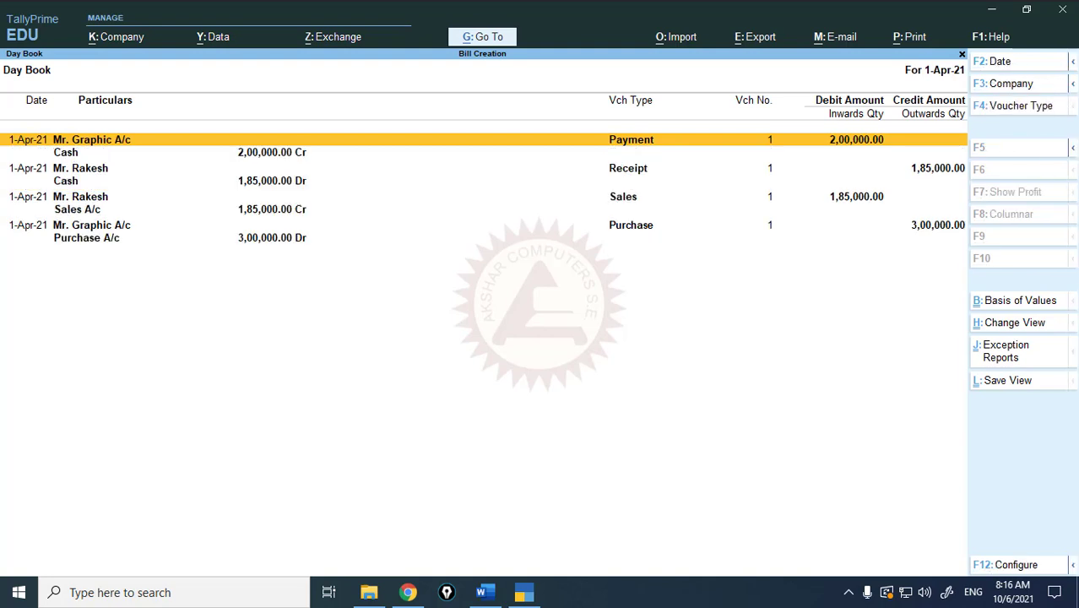
{"action": "key", "text": "F12"}
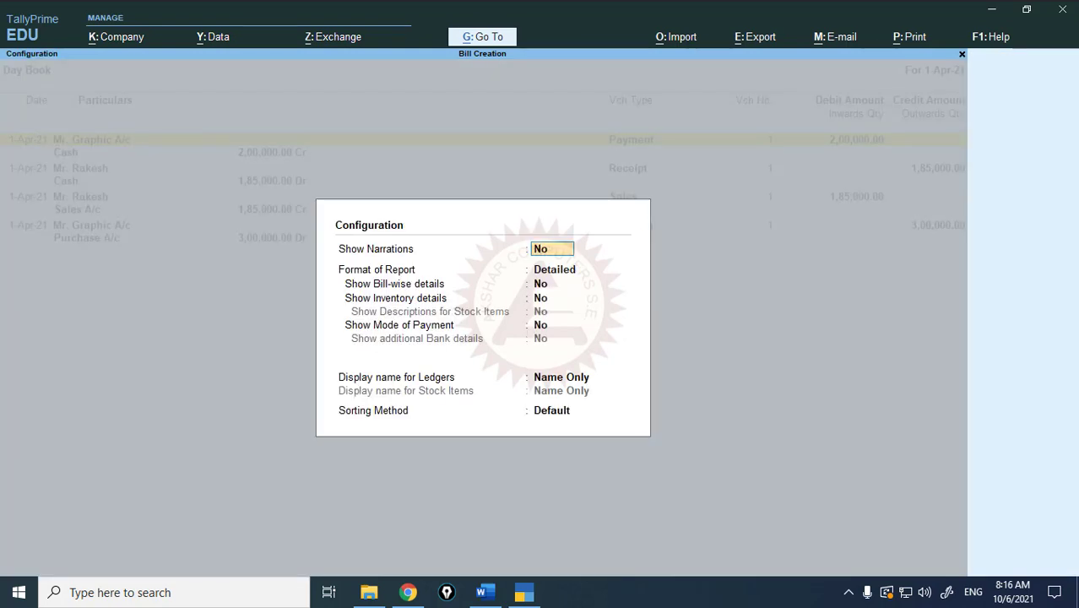
{"action": "type", "text": "y"}
{"action": "key", "text": "BackSpace"}
{"action": "key", "text": "Return"}
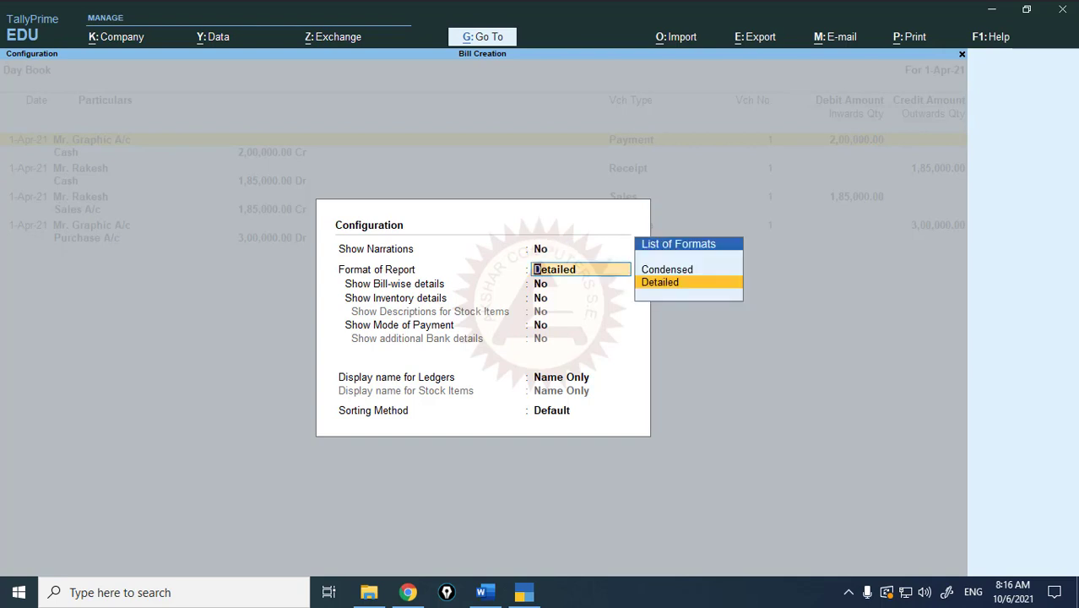
{"action": "key", "text": "Return"}
{"action": "type", "text": "y"}
{"action": "key", "text": "Return"}
{"action": "type", "text": "y"}
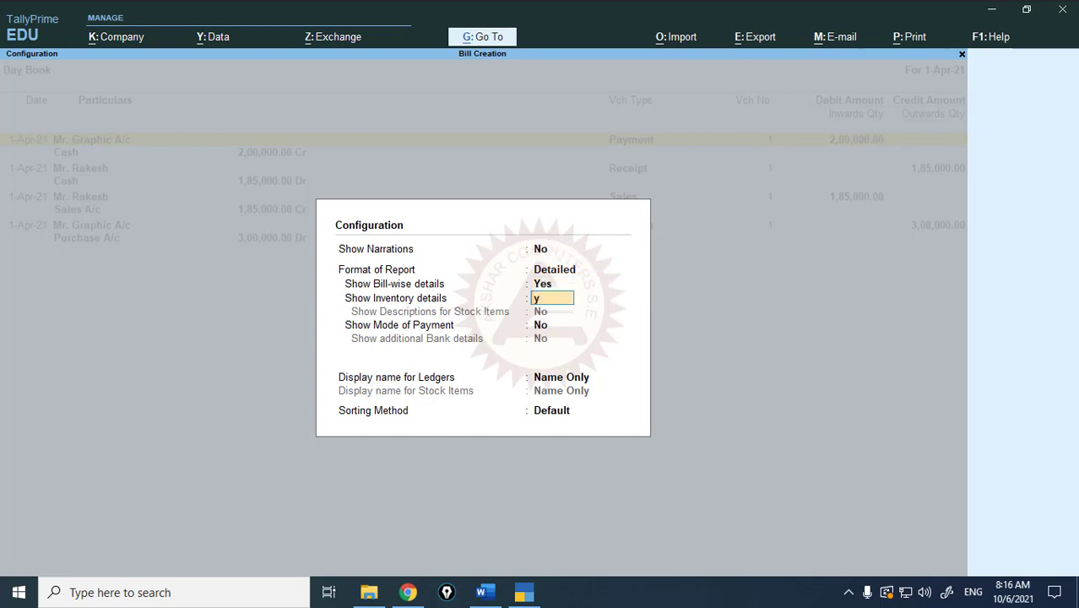
{"action": "key", "text": "Return"}
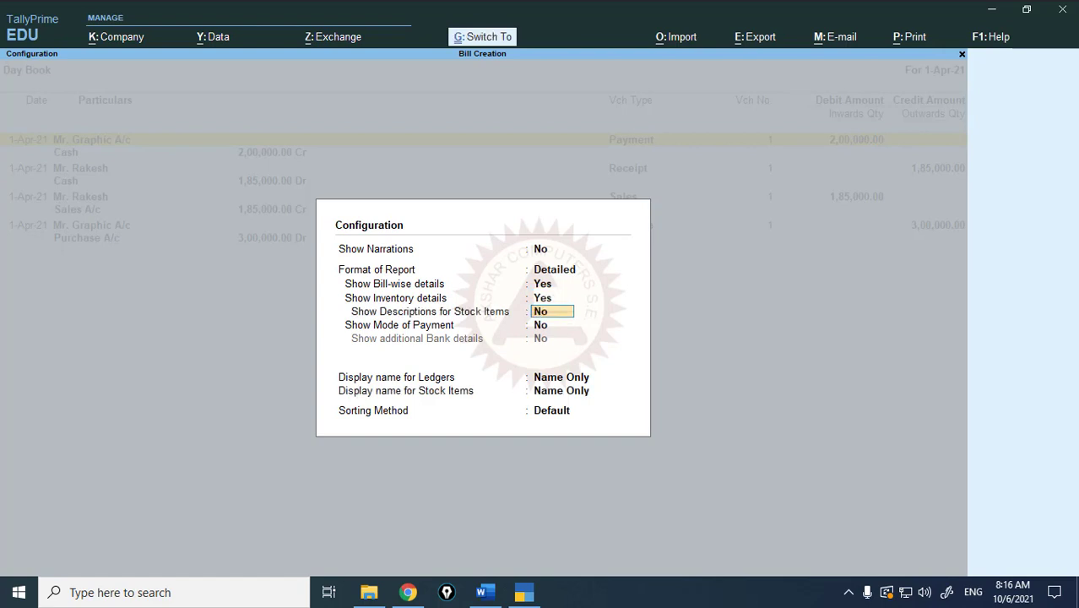
{"action": "key", "text": "ctrl+a"}
Examine the bill references and item lines of the Day Book's payment, receipt, sales and purchase entries, and return to the Gateway of Tally
{"action": "key", "text": "Down"}
{"action": "key", "text": "Down"}
{"action": "key", "text": "Down"}
{"action": "key", "text": "Down"}
{"action": "key", "text": "Down"}
{"action": "key", "text": "Down"}
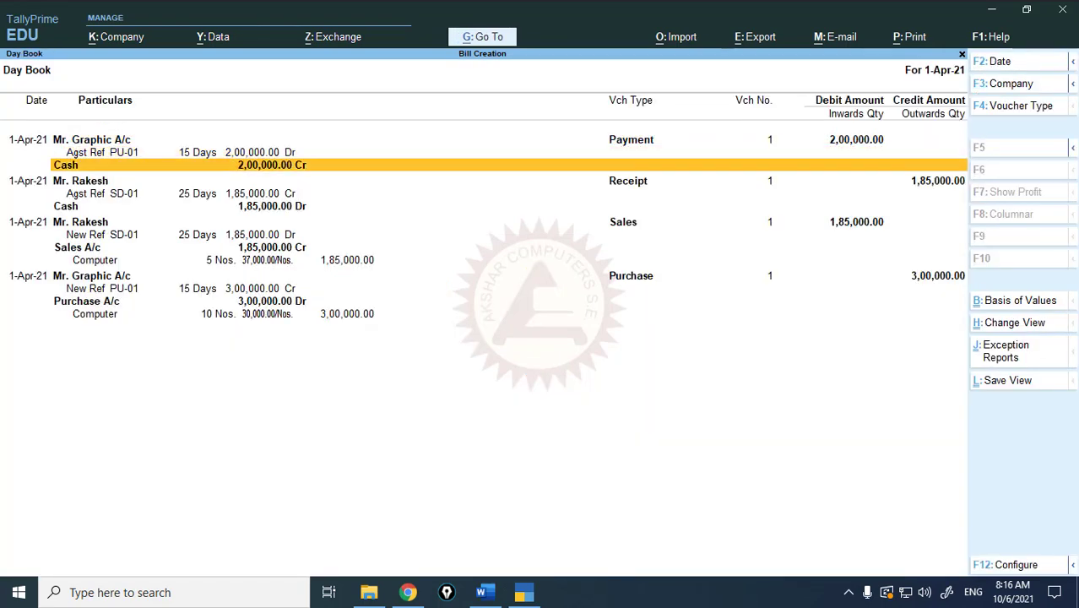
{"action": "key", "text": "Down"}
{"action": "key", "text": "Down"}
{"action": "key", "text": "Down"}
{"action": "key", "text": "Down"}
{"action": "key", "text": "Down"}
{"action": "key", "text": "Down"}
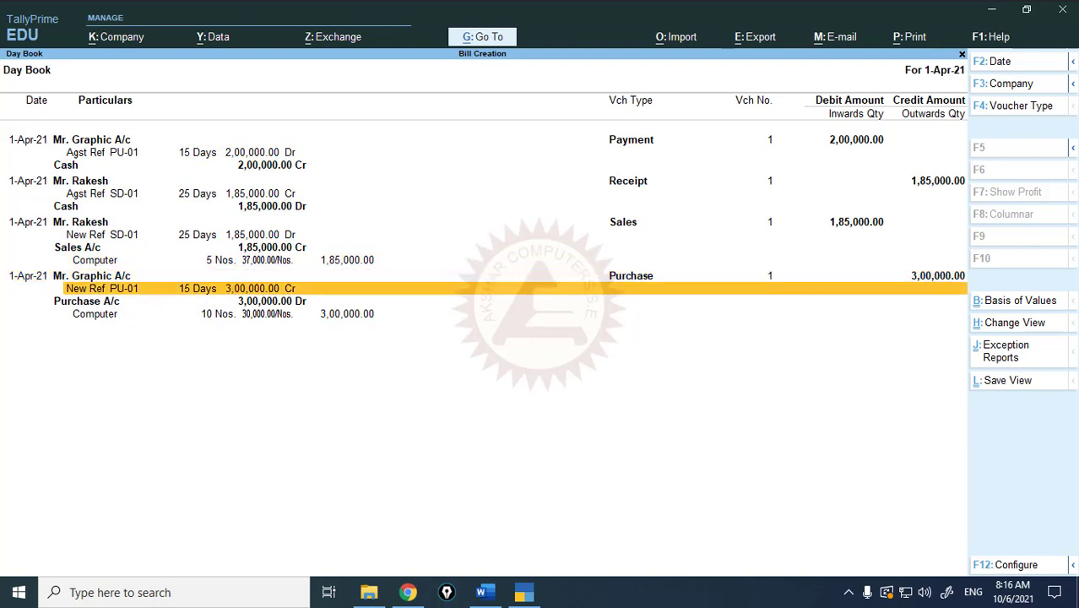
{"action": "key", "text": "Up"}
{"action": "key", "text": "Up"}
{"action": "key", "text": "Up"}
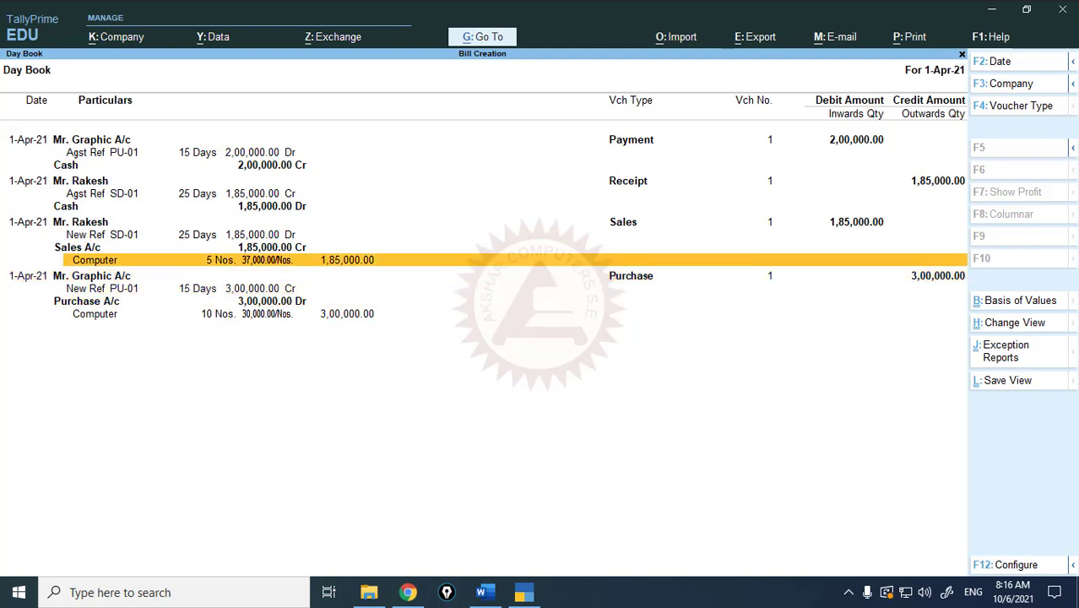
{"action": "key", "text": "Escape"}
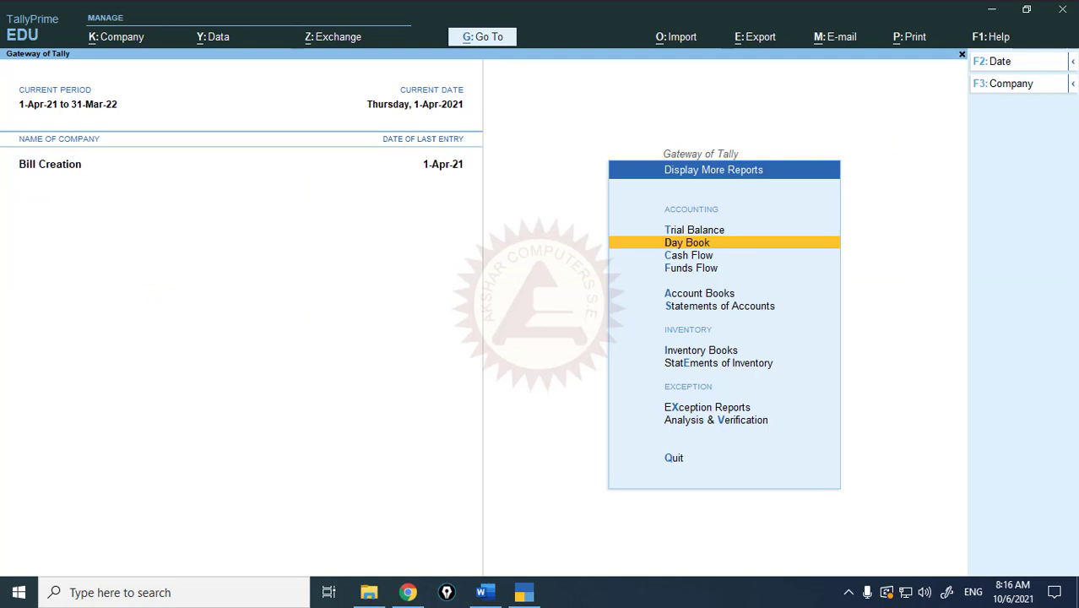
{"action": "key", "text": "Escape"}
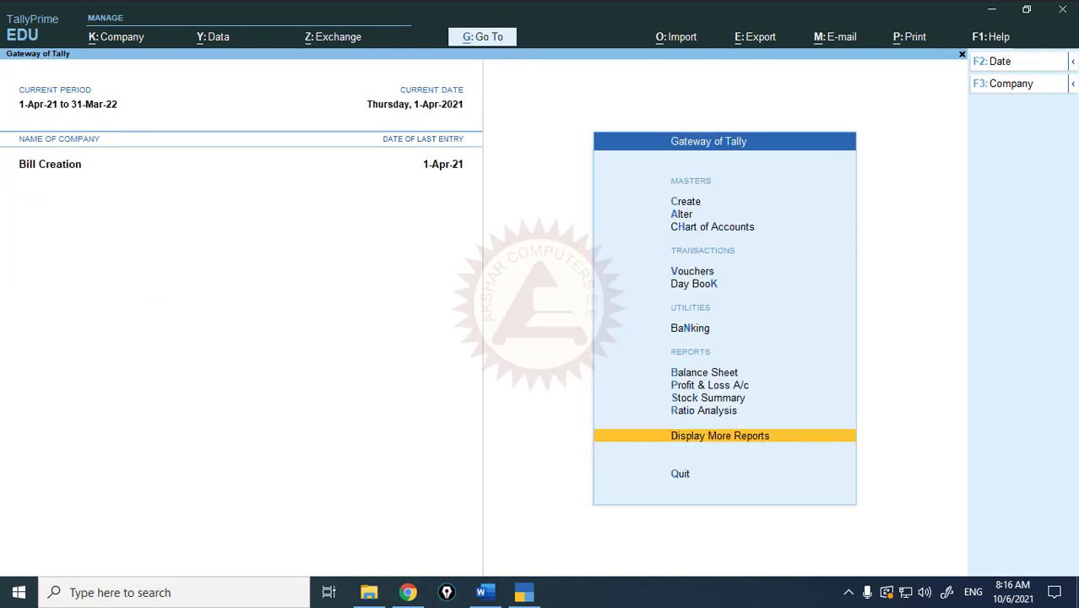
Open the outstanding receivables report to check for pending customer bills, and close it
{"action": "key", "text": "Return"}
{"action": "key", "text": "Down"}
{"action": "key", "text": "Down"}
{"action": "key", "text": "Down"}
{"action": "key", "text": "Down"}
{"action": "key", "text": "Down"}
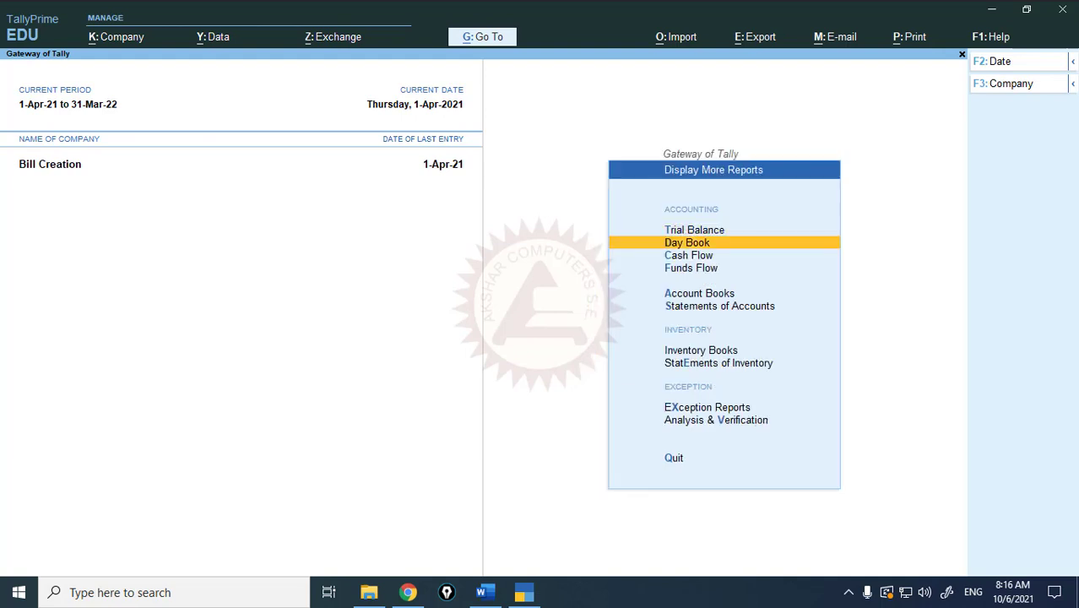
{"action": "key", "text": "Return"}
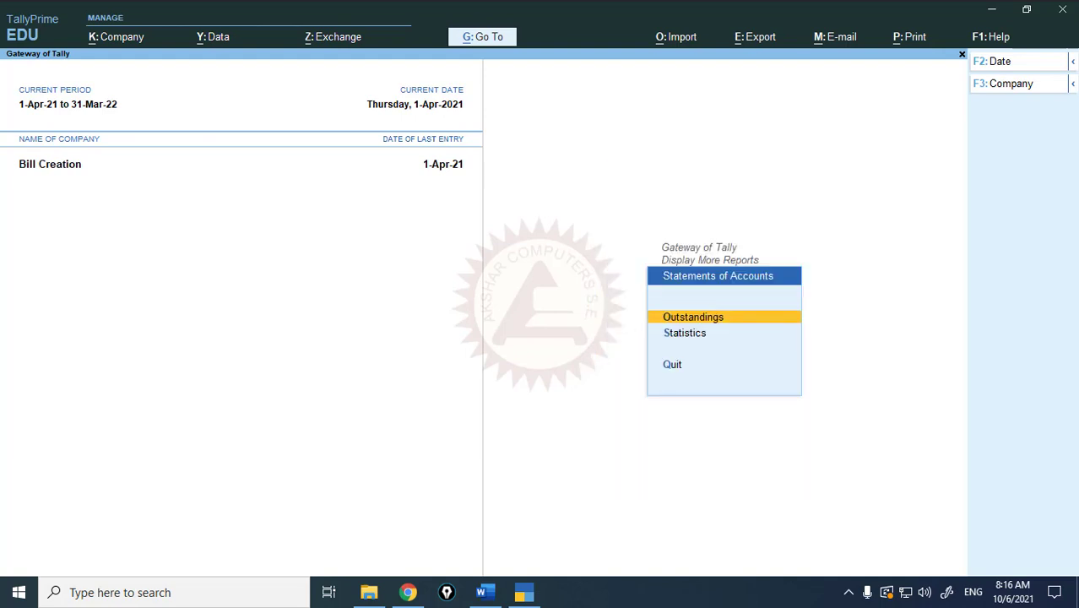
{"action": "key", "text": "Return"}
{"action": "key", "text": "Return"}
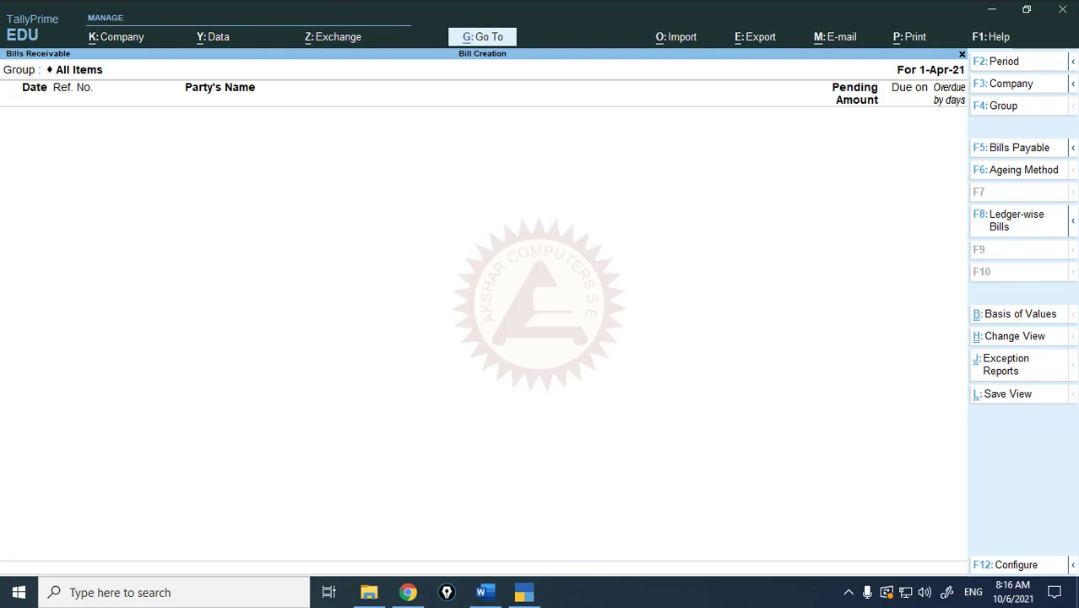
{"action": "key", "text": "Escape"}
{"action": "key", "text": "Escape"}
Open the outstanding payables report, expand bill PU-01 to examine its purchase and payment details, and return to the Gateway of Tally
{"action": "key", "text": "Return"}
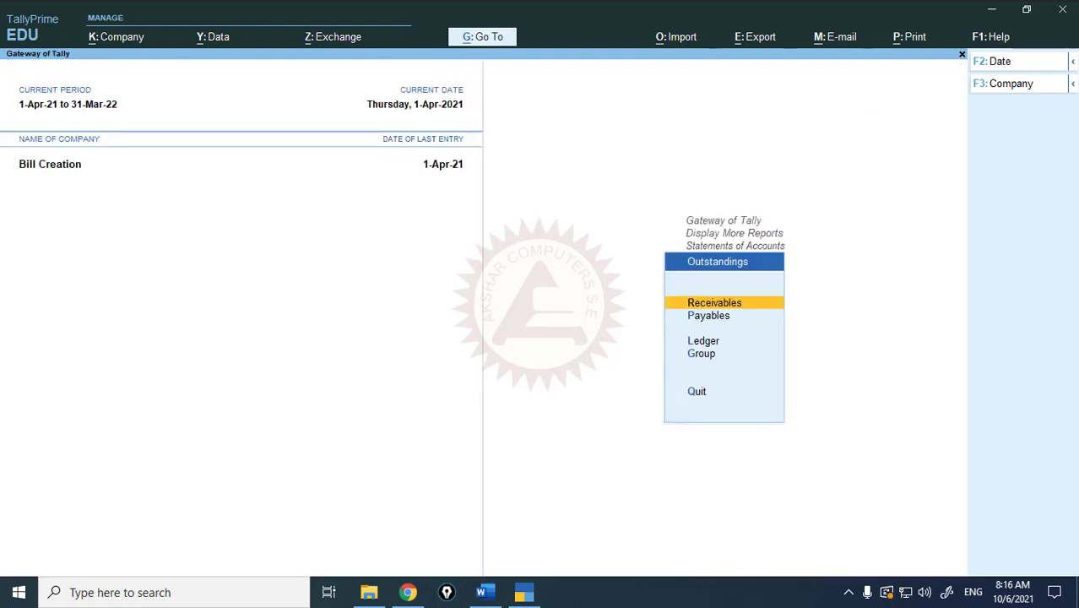
{"action": "key", "text": "Down"}
{"action": "key", "text": "Return"}
{"action": "key", "text": "shift+Return"}
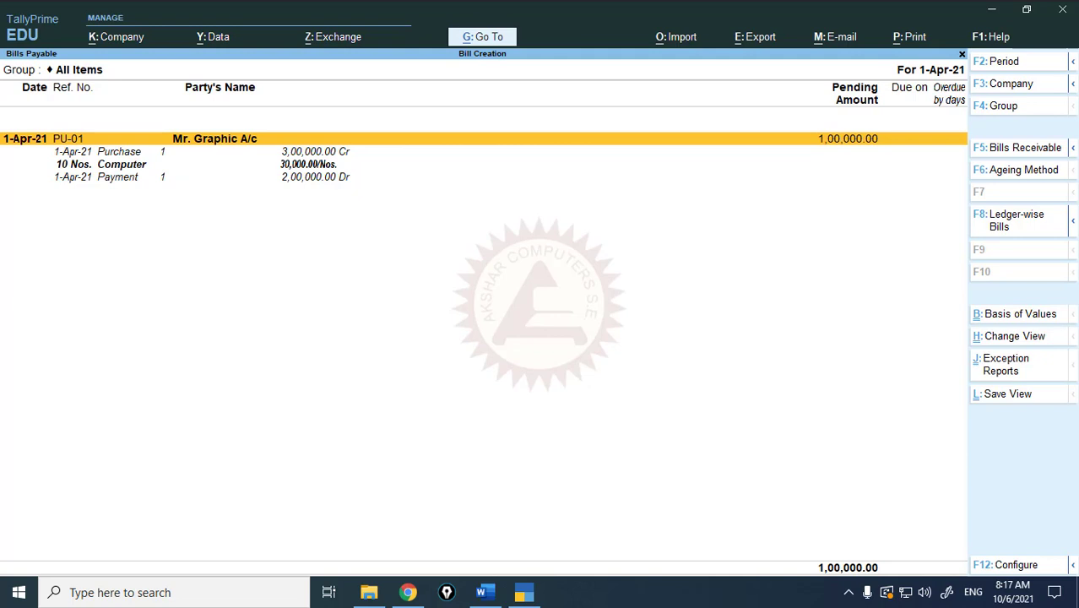
{"action": "key", "text": "Escape"}
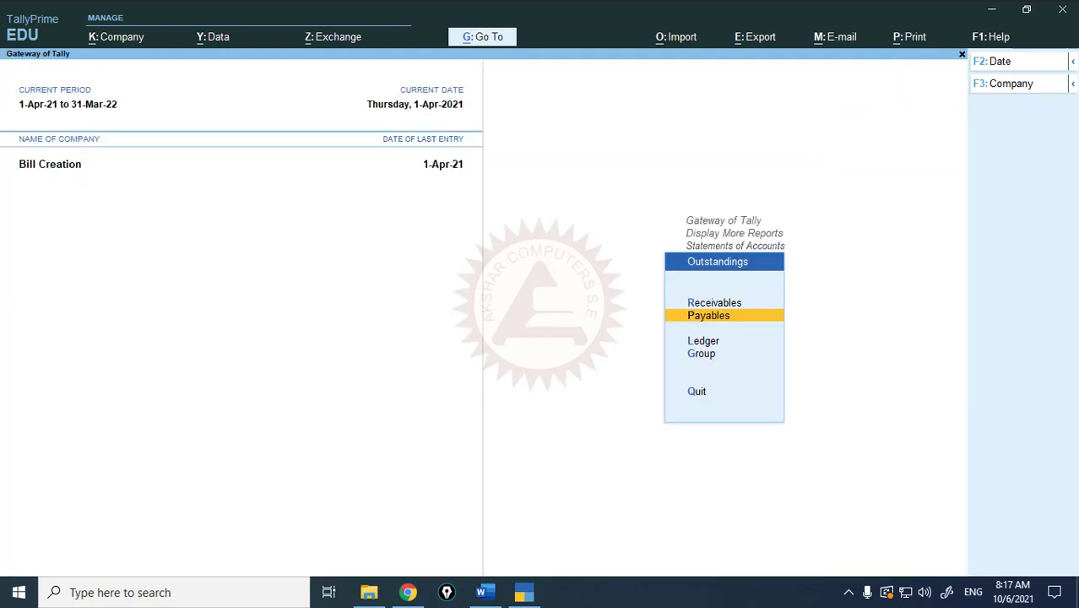
{"action": "key", "text": "Escape"}
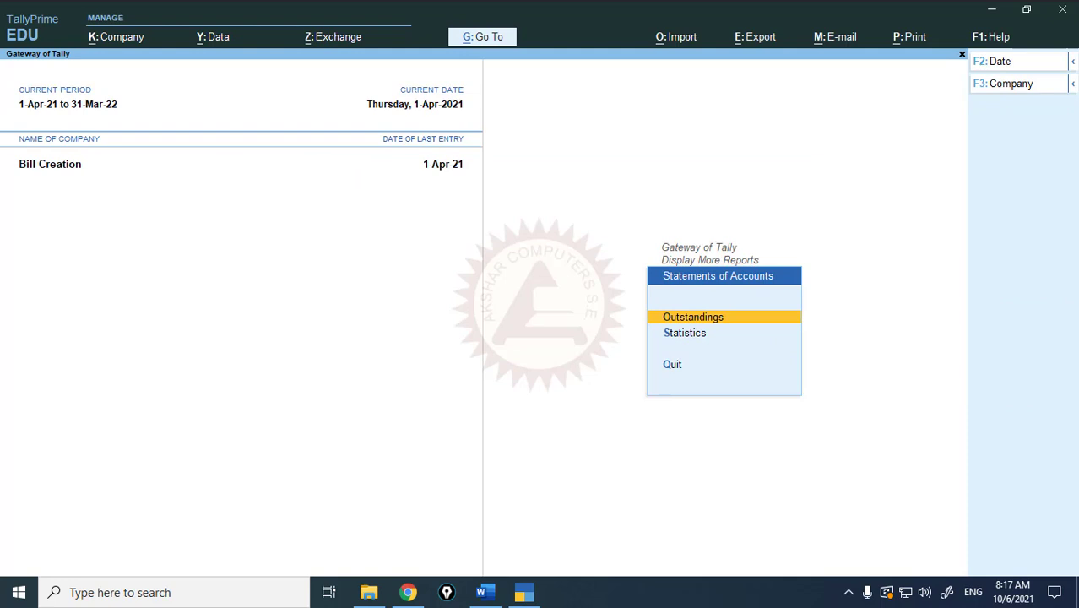
{"action": "key", "text": "Escape"}
{"action": "key", "text": "Escape"}
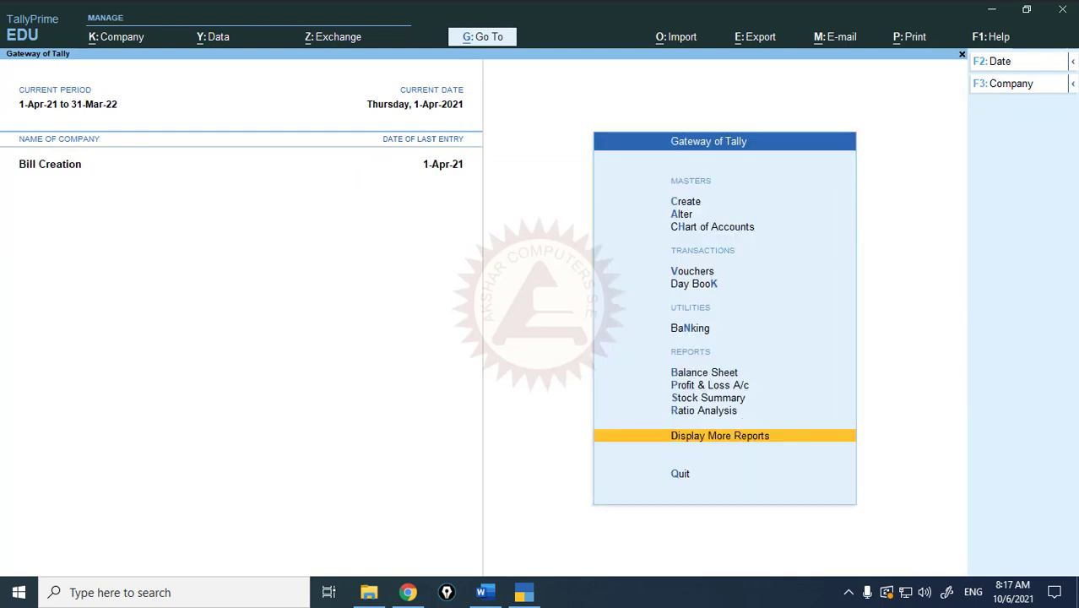